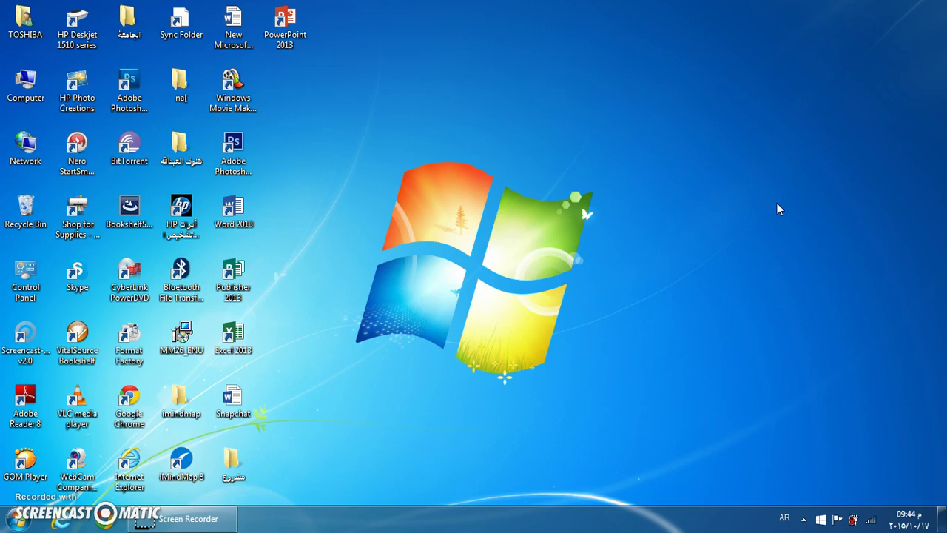
Search the Start menu for 'po', then launch PowerPoint 2013 from its desktop shortcut
{"action": "left_click", "coordinate": [755, 219]}
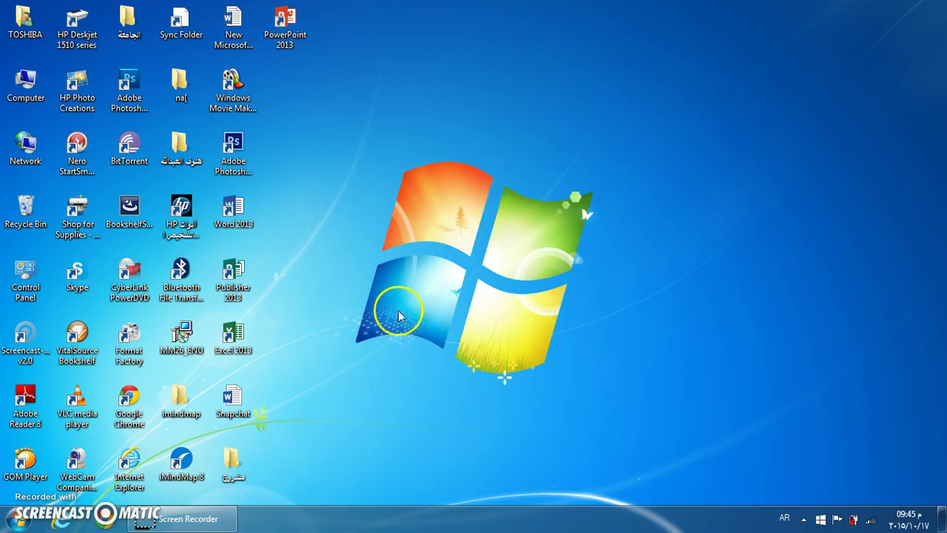
{"action": "left_click", "coordinate": [35, 527]}
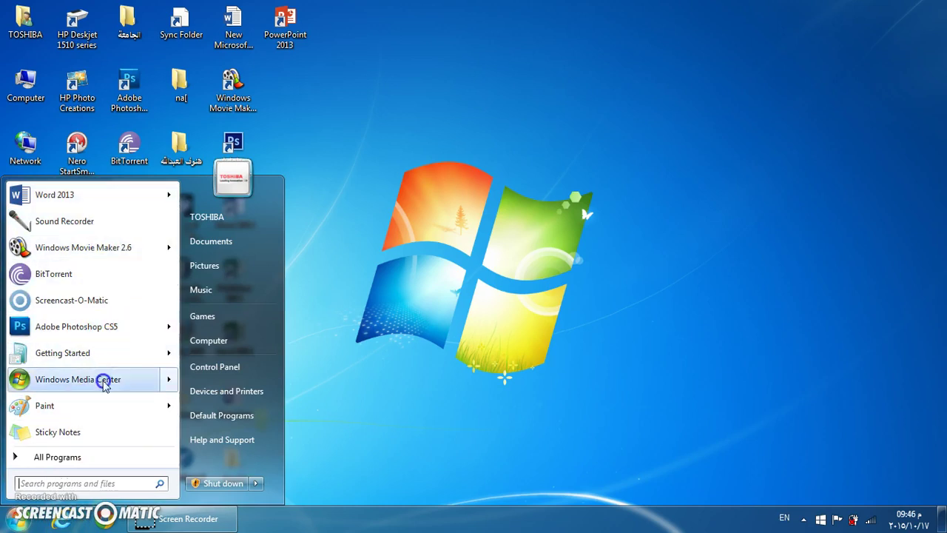
{"action": "left_click", "coordinate": [107, 483]}
{"action": "type", "text": "po"}
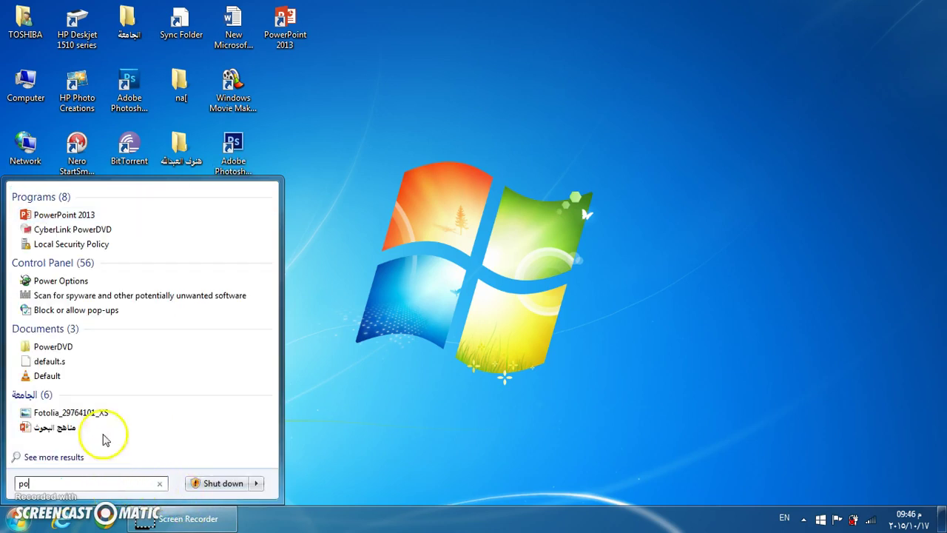
{"action": "left_click", "coordinate": [47, 221]}
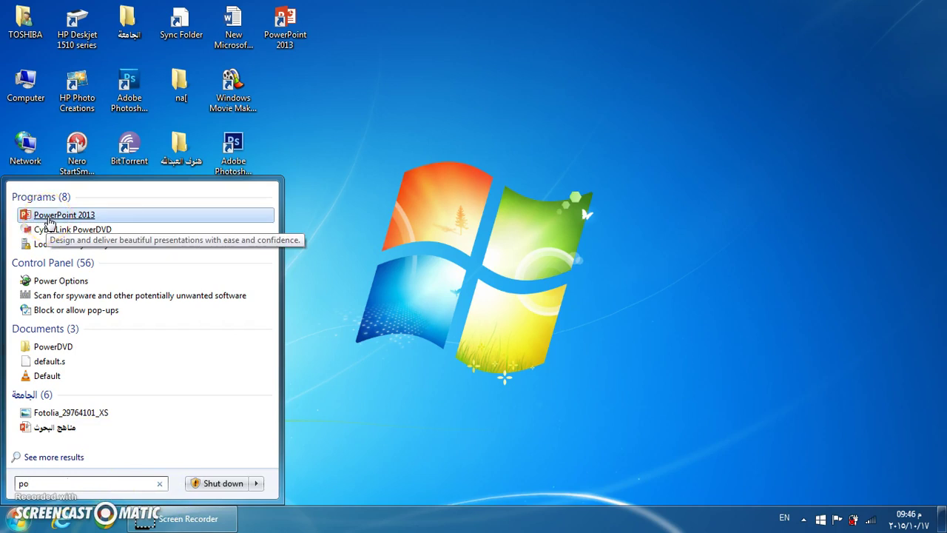
{"action": "left_click", "coordinate": [389, 194]}
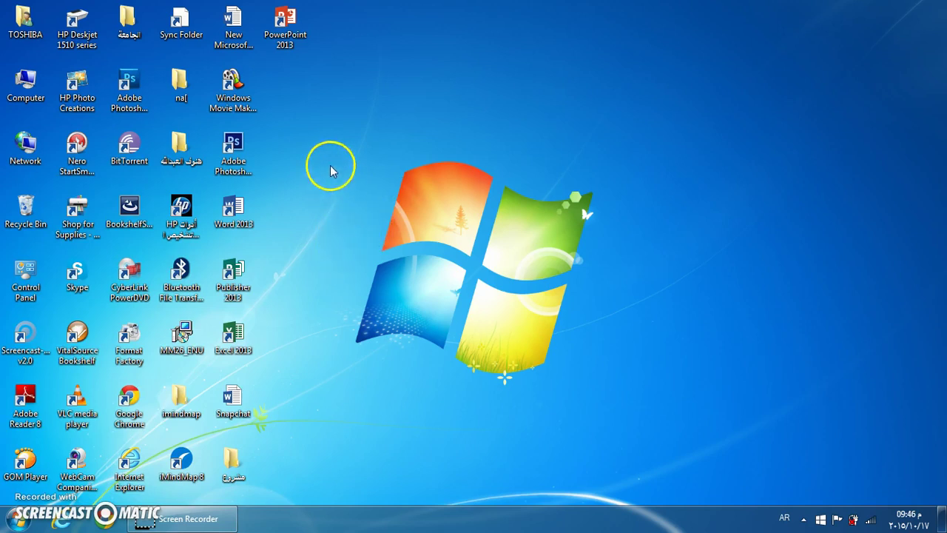
{"action": "double_click", "coordinate": [286, 23]}
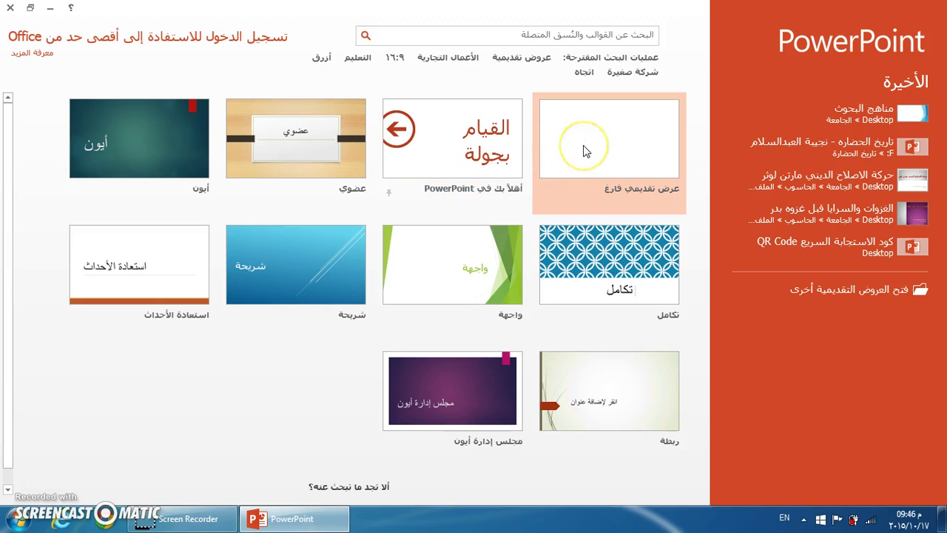
Create a new Blank Presentation from the PowerPoint start screen
{"action": "left_click", "coordinate": [606, 147]}
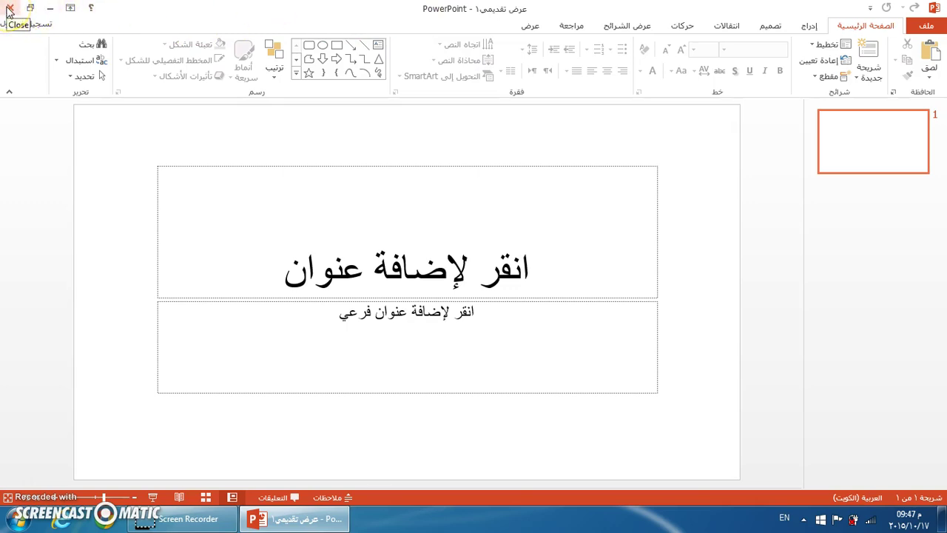
{"action": "left_click", "coordinate": [34, 15]}
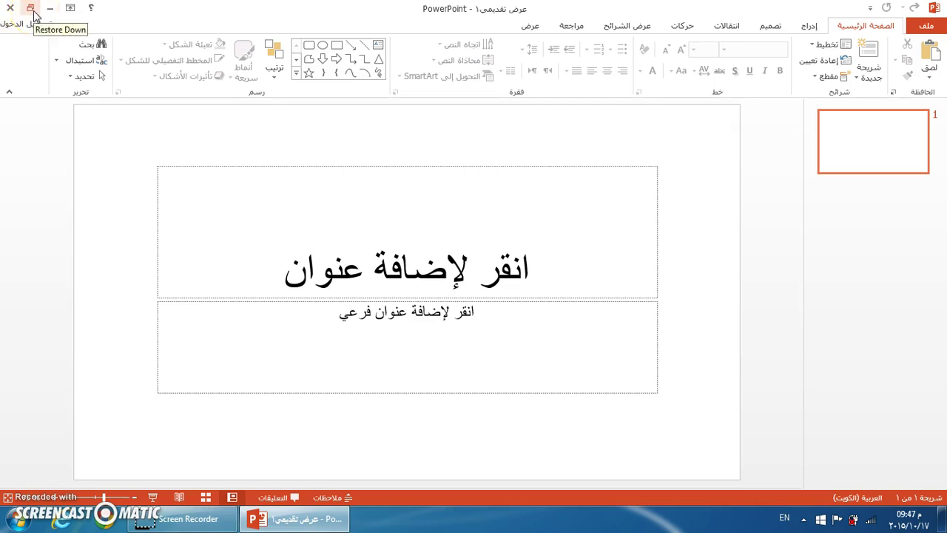
{"action": "left_click", "coordinate": [34, 15]}
{"action": "left_click", "coordinate": [198, 15]}
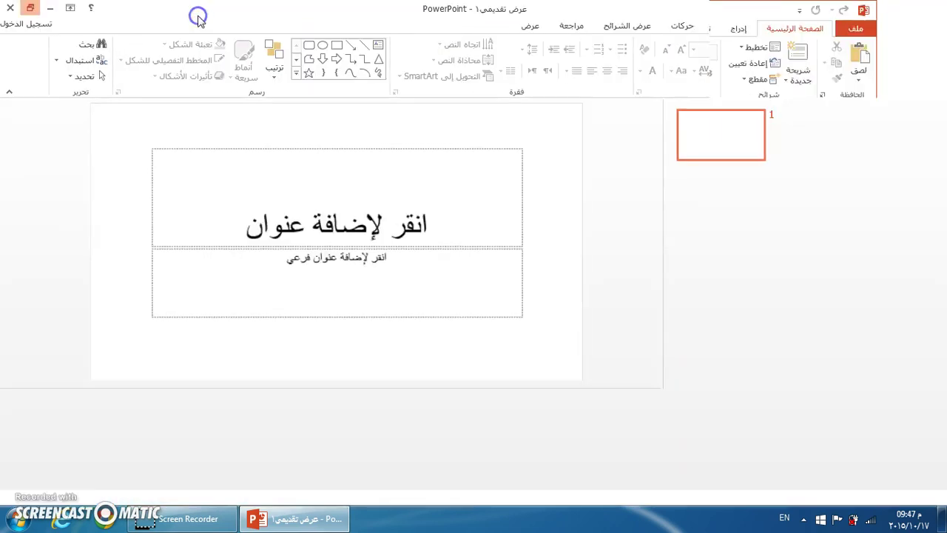
{"action": "left_click", "coordinate": [50, 9]}
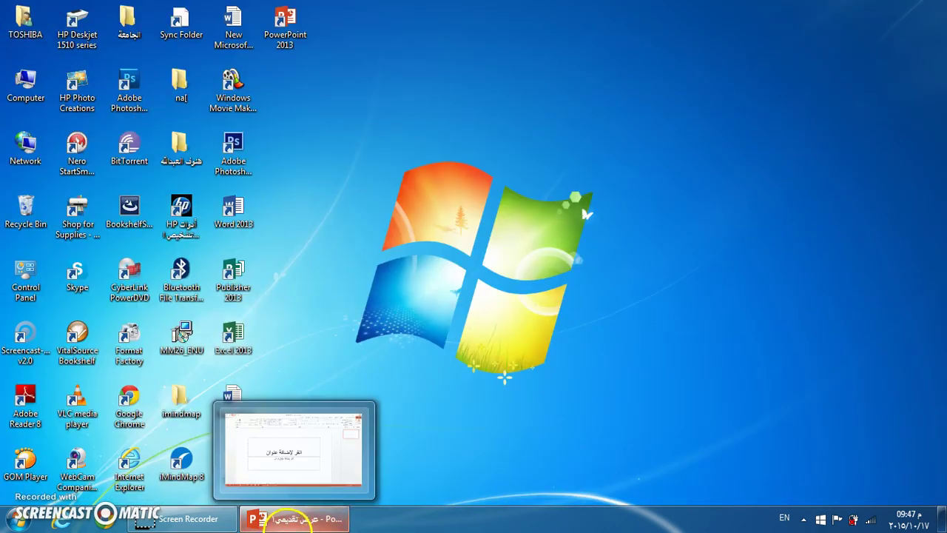
{"action": "left_click", "coordinate": [326, 522]}
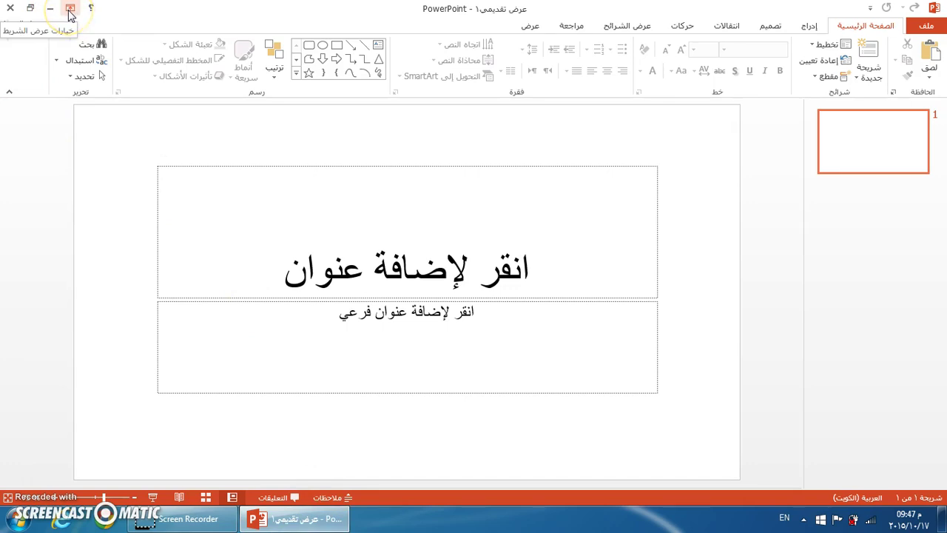
{"action": "left_click", "coordinate": [70, 9]}
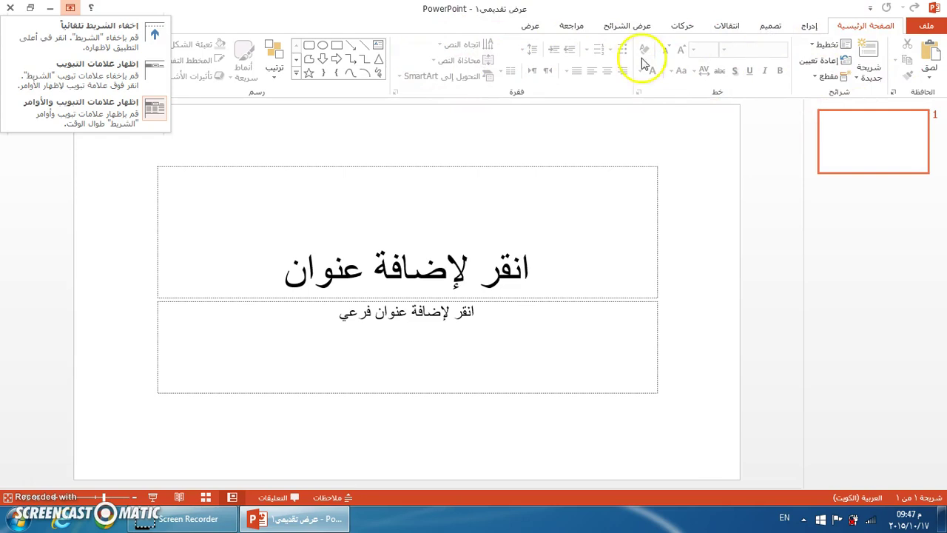
{"action": "left_click", "coordinate": [74, 36]}
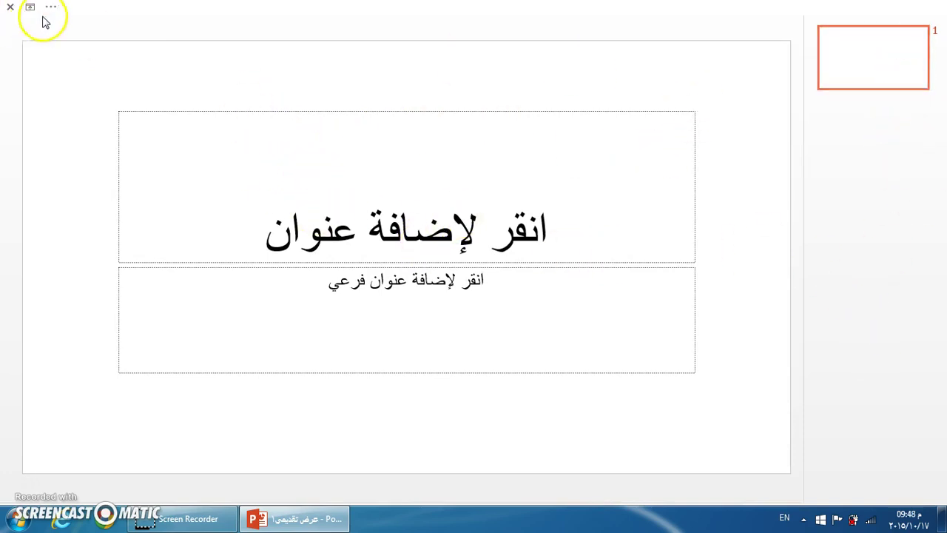
{"action": "left_click", "coordinate": [51, 7]}
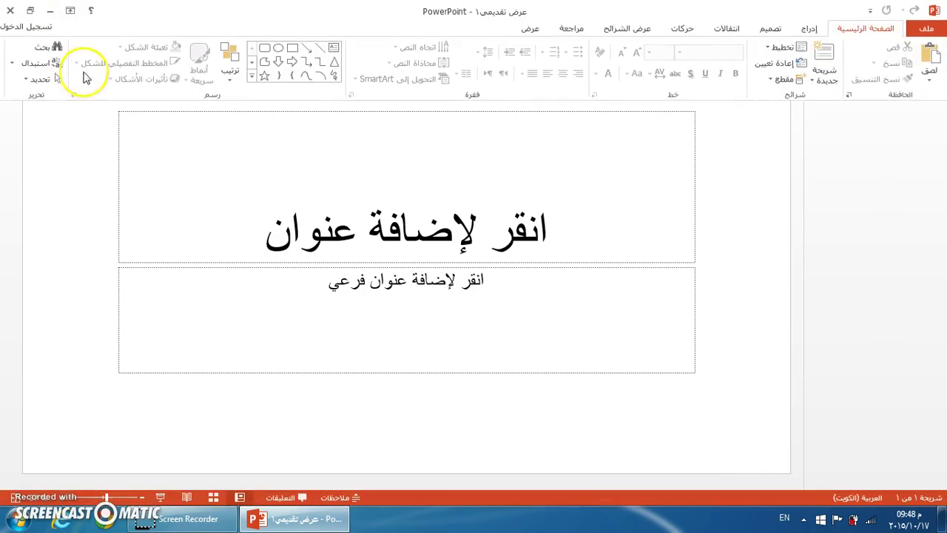
{"action": "left_click", "coordinate": [68, 11]}
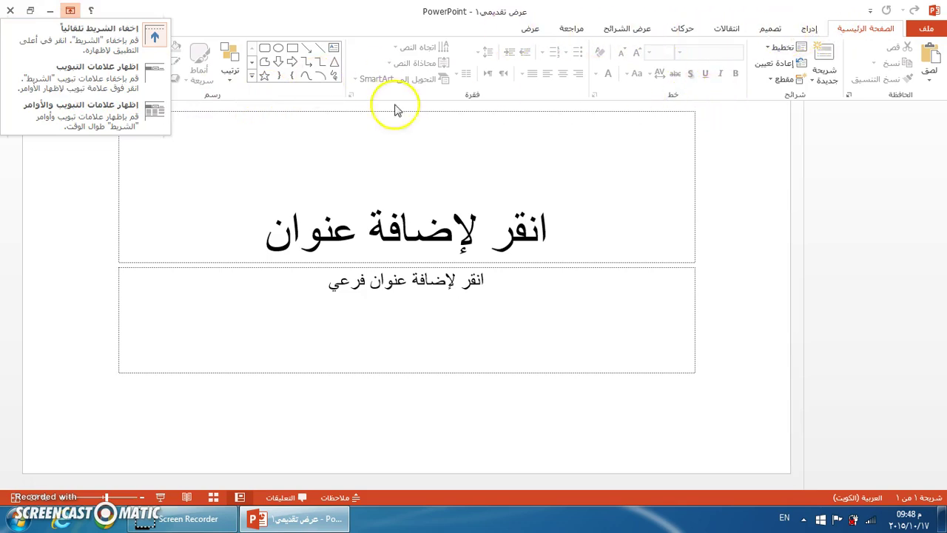
{"action": "left_click", "coordinate": [124, 43]}
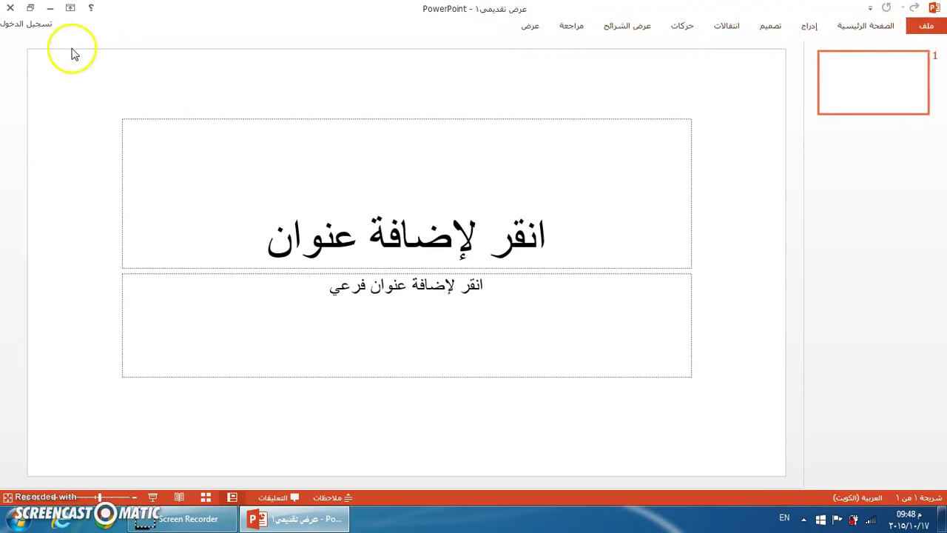
{"action": "left_click", "coordinate": [70, 8]}
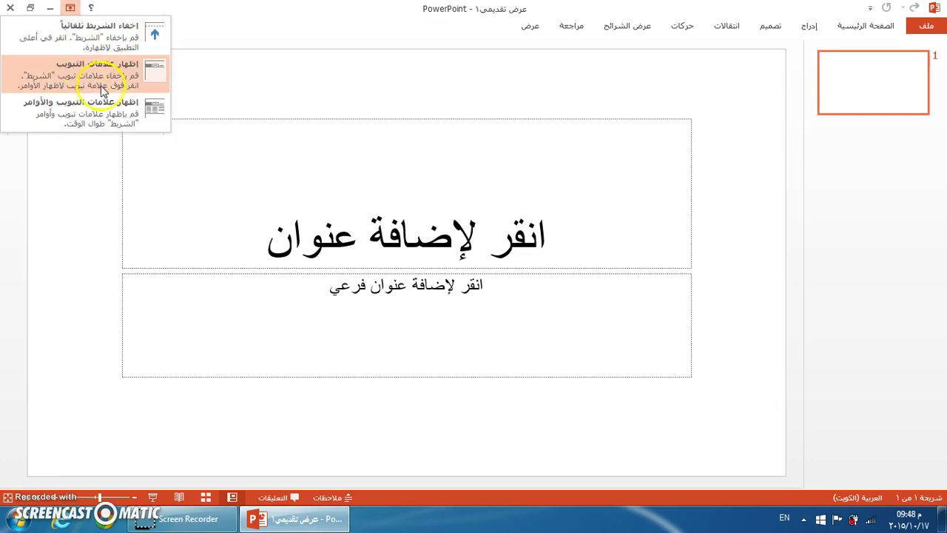
{"action": "left_click", "coordinate": [132, 121]}
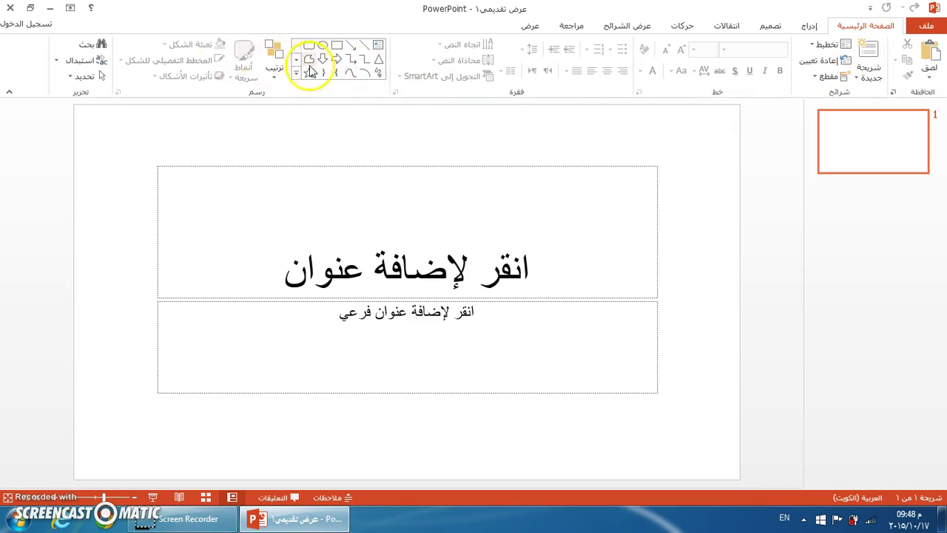
{"action": "left_click", "coordinate": [91, 9]}
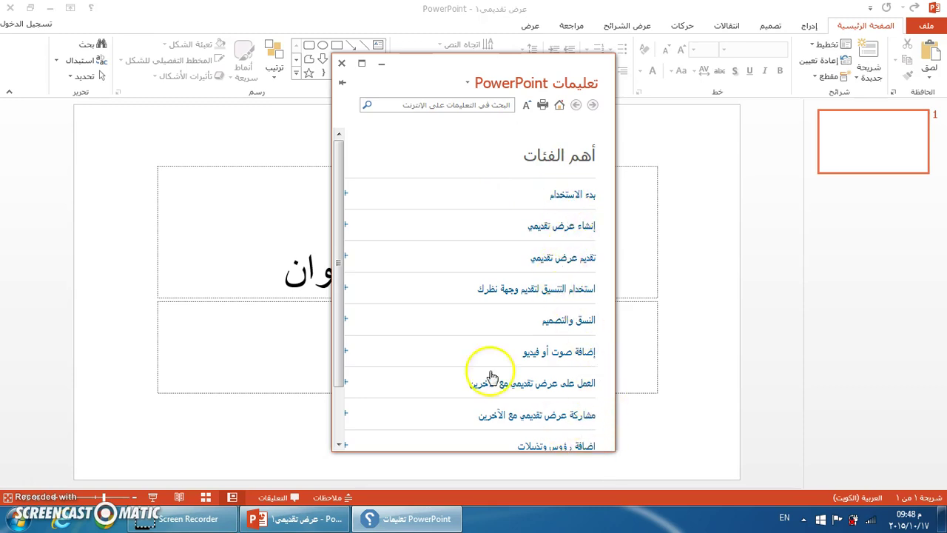
{"action": "mouse_move", "coordinate": [340, 222]}
{"action": "left_mouse_down"}
{"action": "mouse_move", "coordinate": [330, 254]}
{"action": "mouse_move", "coordinate": [333, 190]}
{"action": "left_mouse_up"}
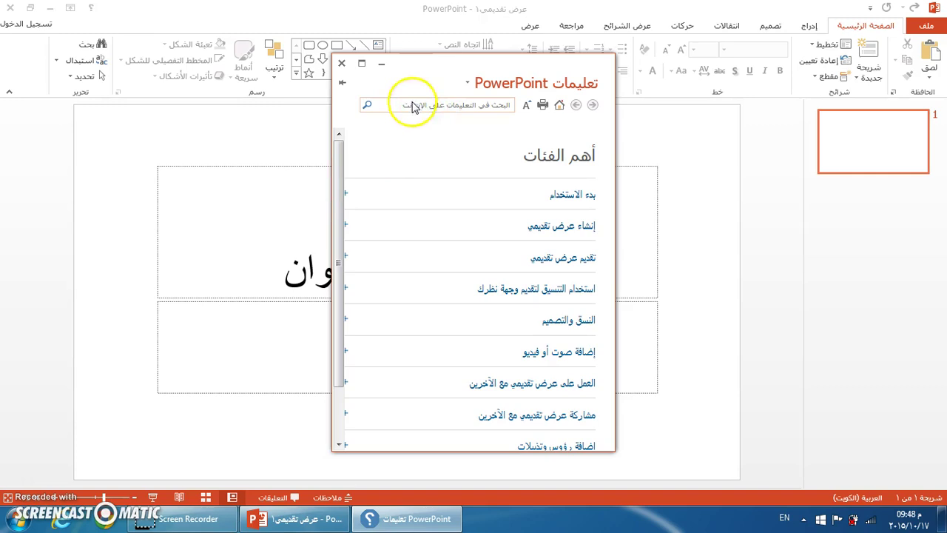
{"action": "left_click", "coordinate": [341, 65]}
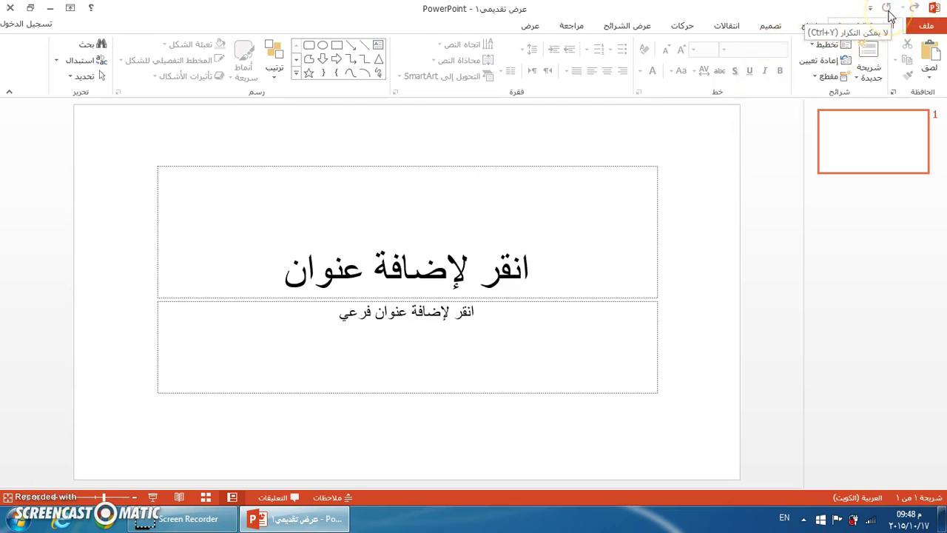
{"action": "left_click", "coordinate": [871, 9]}
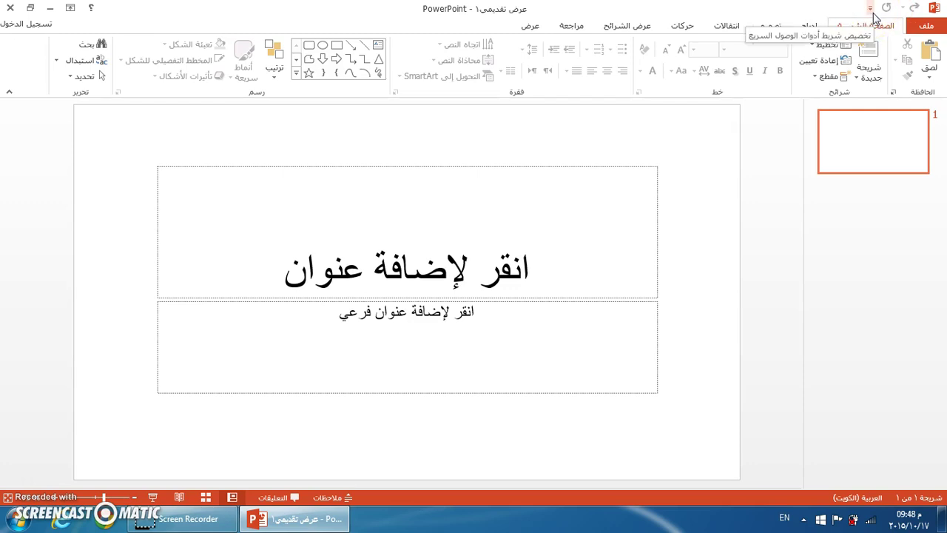
{"action": "left_click", "coordinate": [874, 14]}
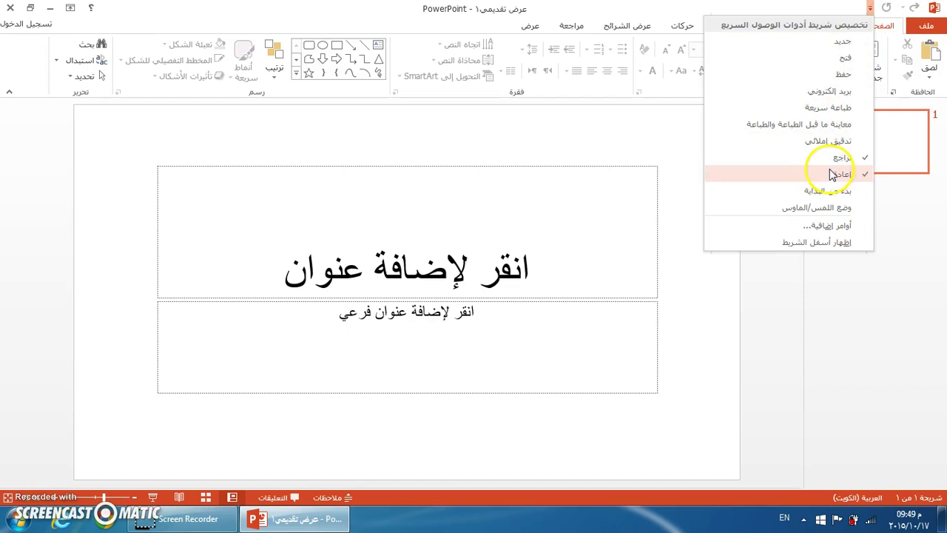
{"action": "left_click", "coordinate": [843, 59]}
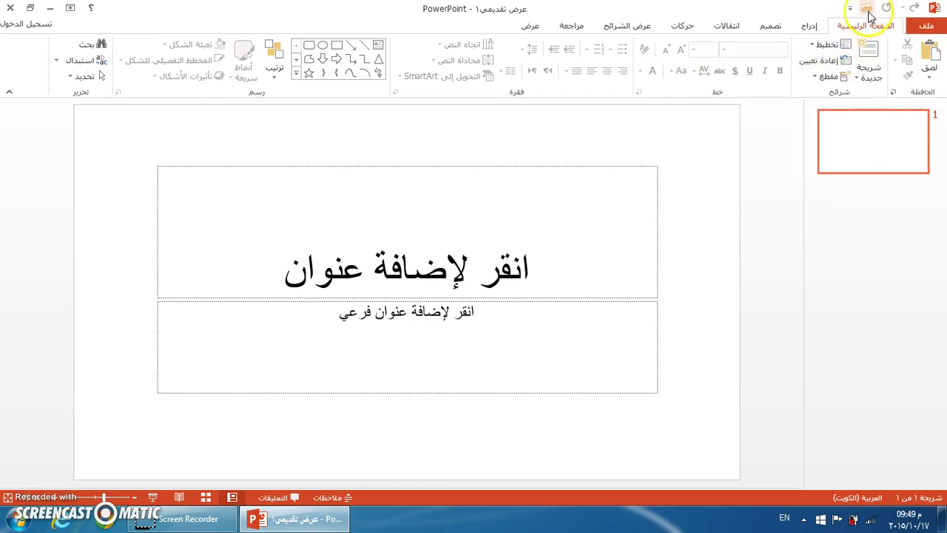
{"action": "left_click", "coordinate": [851, 8]}
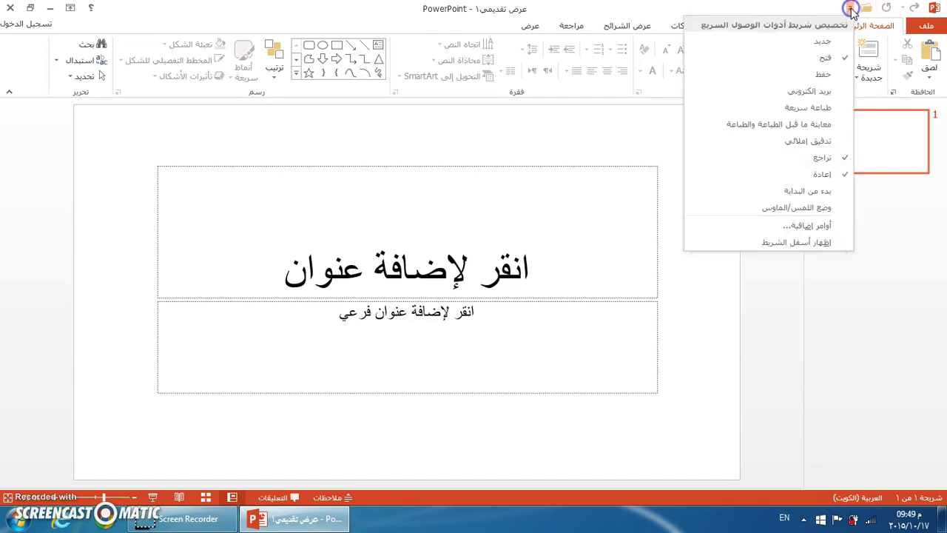
{"action": "left_click", "coordinate": [838, 76]}
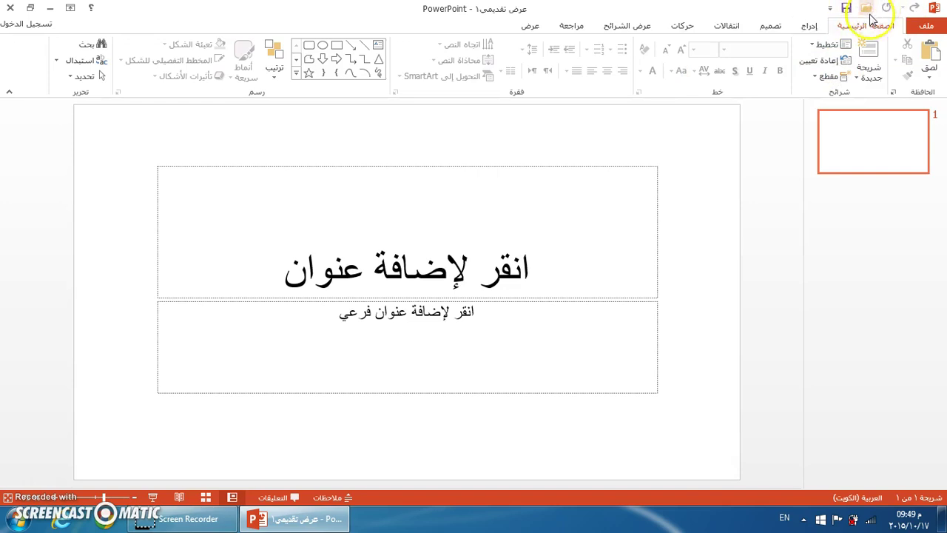
{"action": "left_click", "coordinate": [829, 9]}
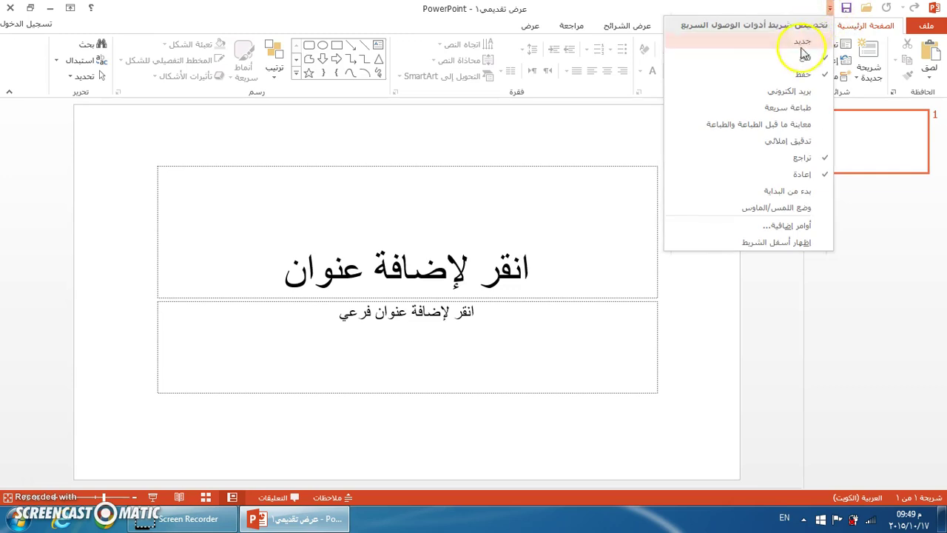
{"action": "left_click", "coordinate": [795, 75]}
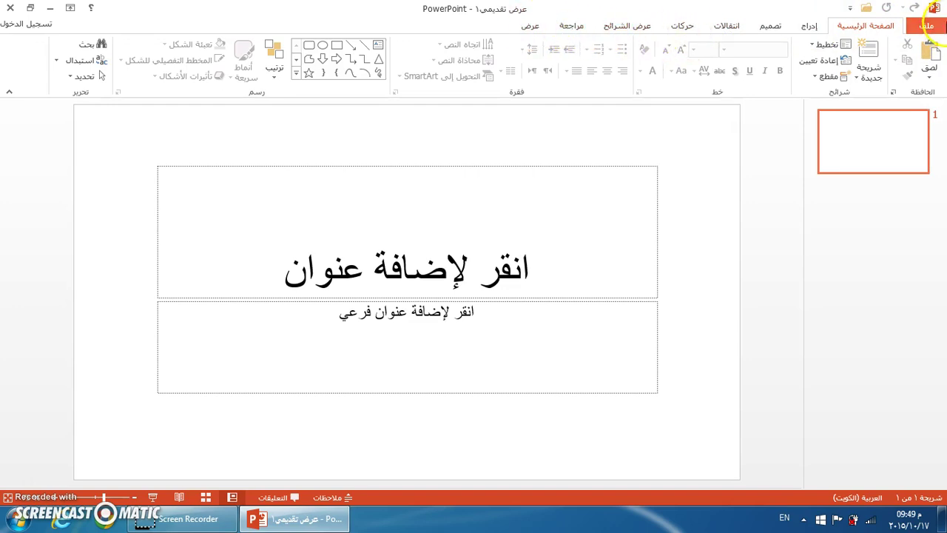
Look through the Info, New and Open pages in Backstage, ending on Save As
{"action": "left_click", "coordinate": [929, 28]}
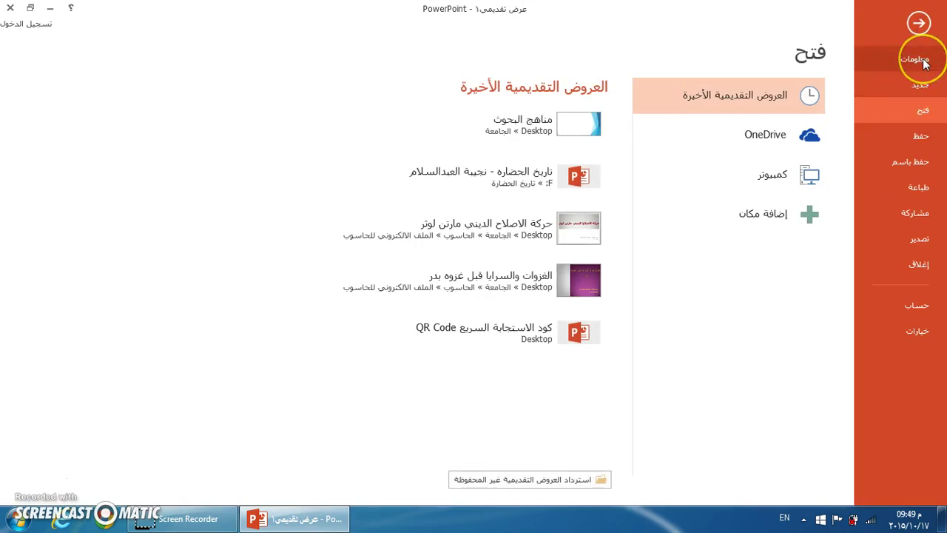
{"action": "left_click", "coordinate": [924, 61]}
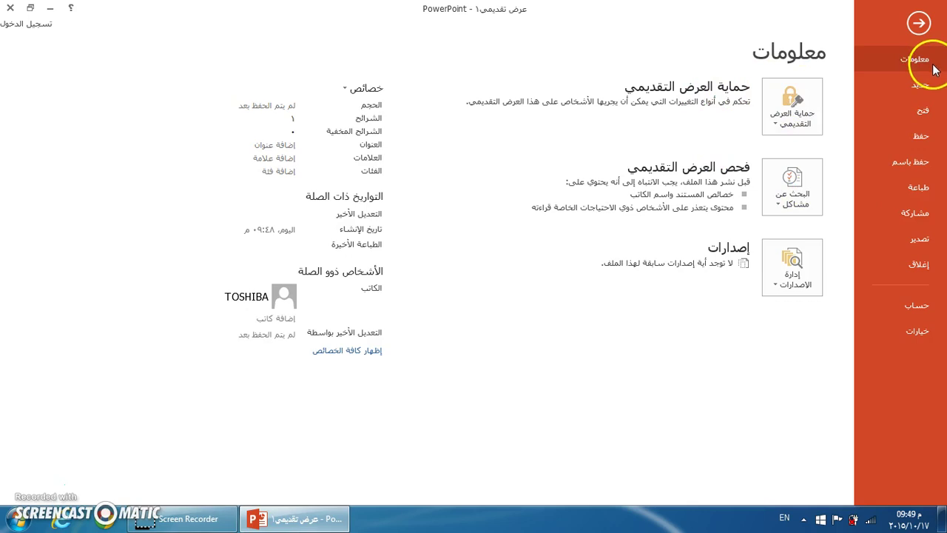
{"action": "left_click", "coordinate": [916, 86]}
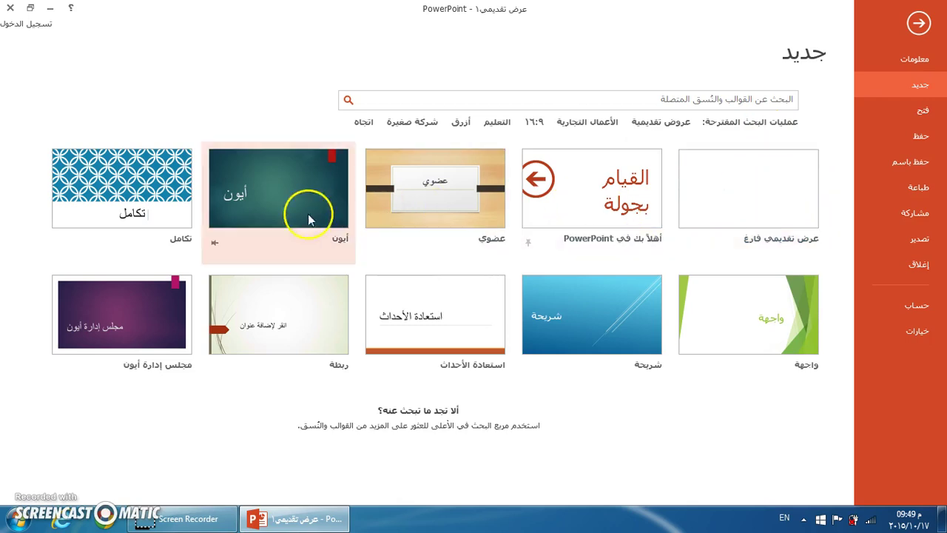
{"action": "left_click", "coordinate": [915, 109]}
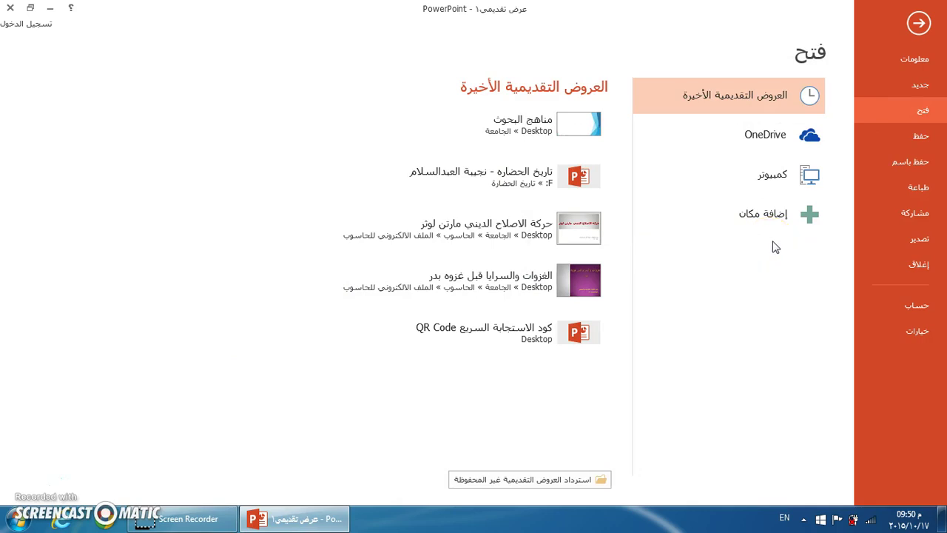
{"action": "left_click", "coordinate": [912, 160]}
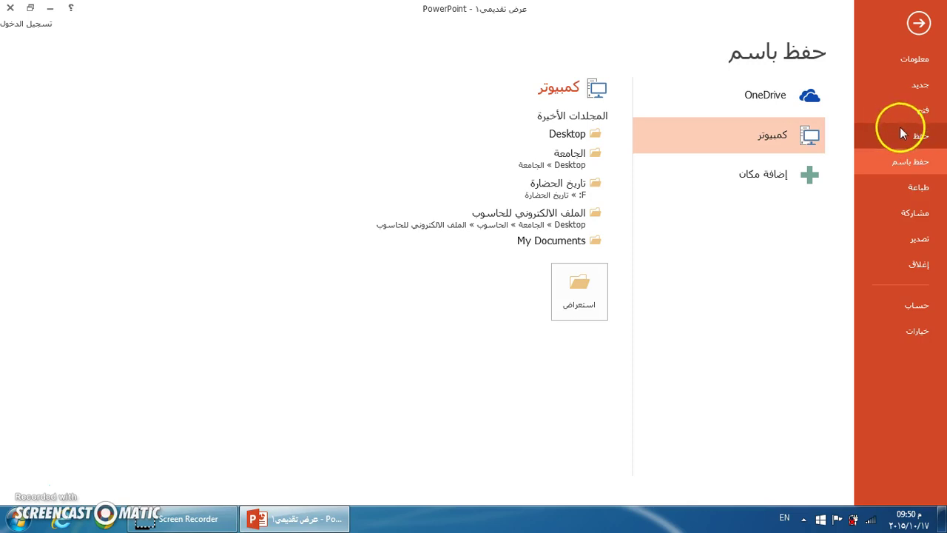
Save to the Desktop as 'الغوص على اللؤلؤ' in PowerPoint Presentation format
{"action": "left_click", "coordinate": [926, 169]}
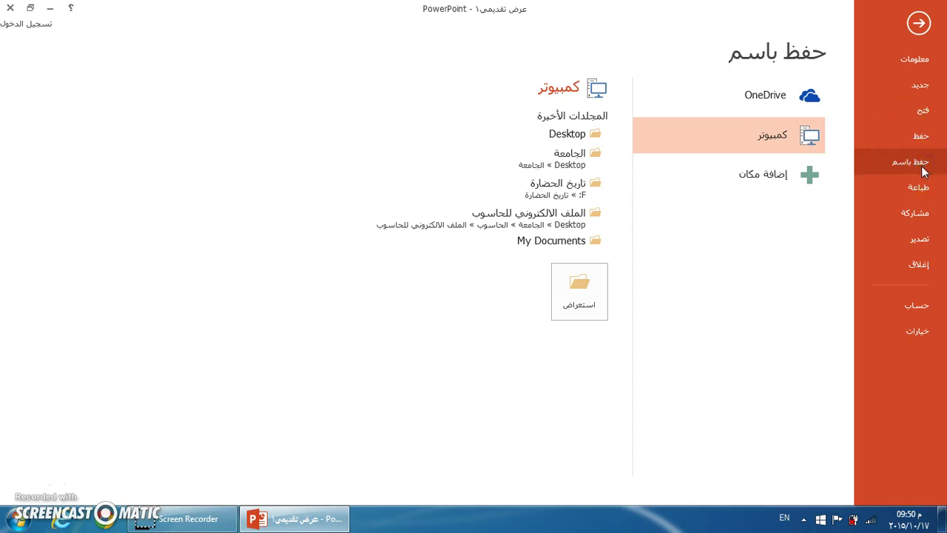
{"action": "left_click", "coordinate": [931, 201]}
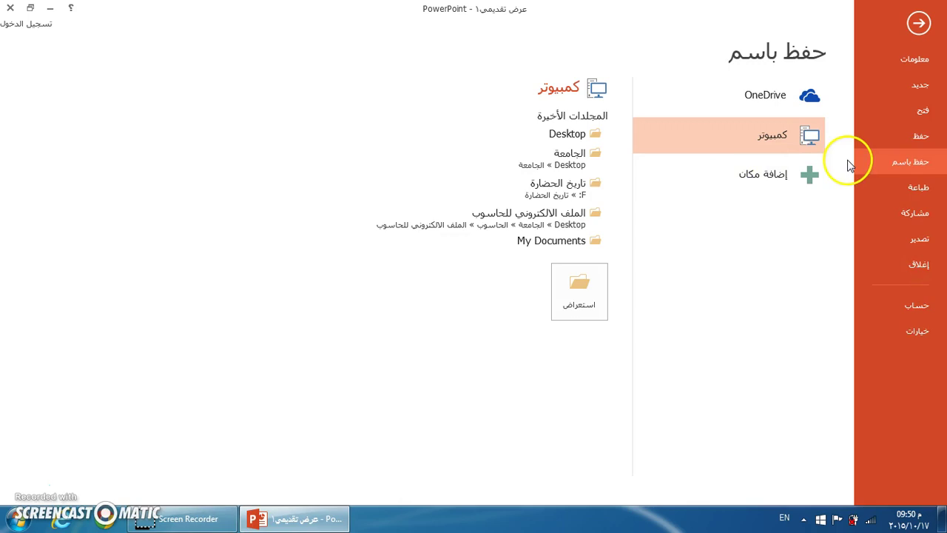
{"action": "left_click", "coordinate": [920, 166]}
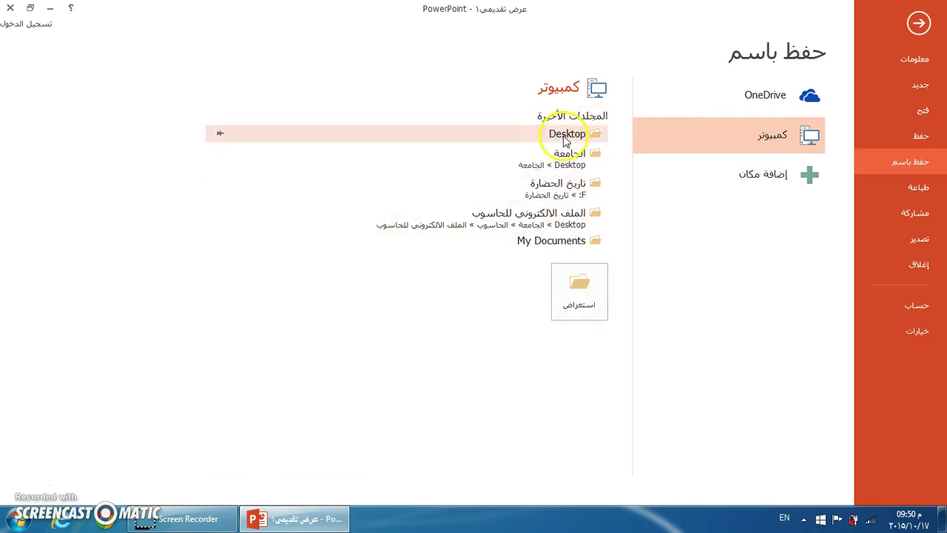
{"action": "left_click", "coordinate": [566, 134]}
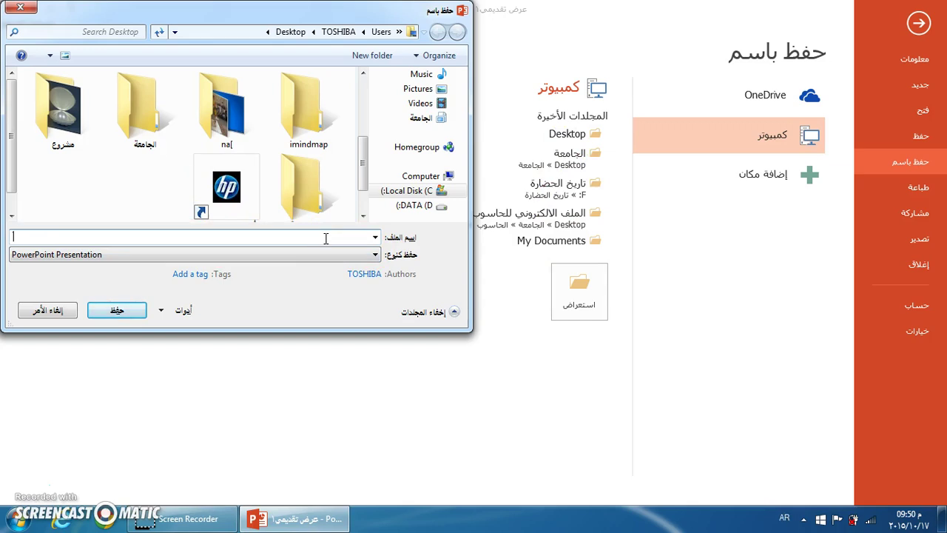
{"action": "type", "text": "ال"}
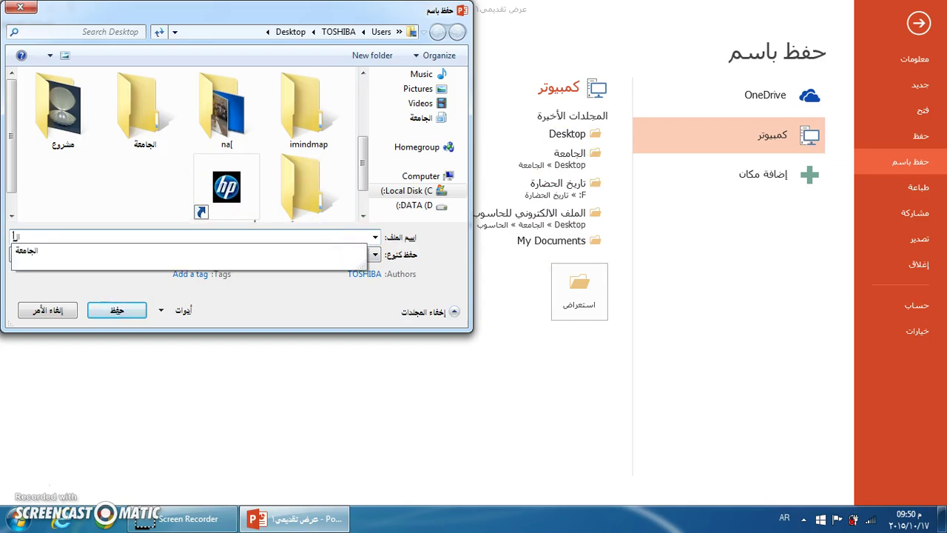
{"action": "type", "text": "غوص على اللؤلؤ"}
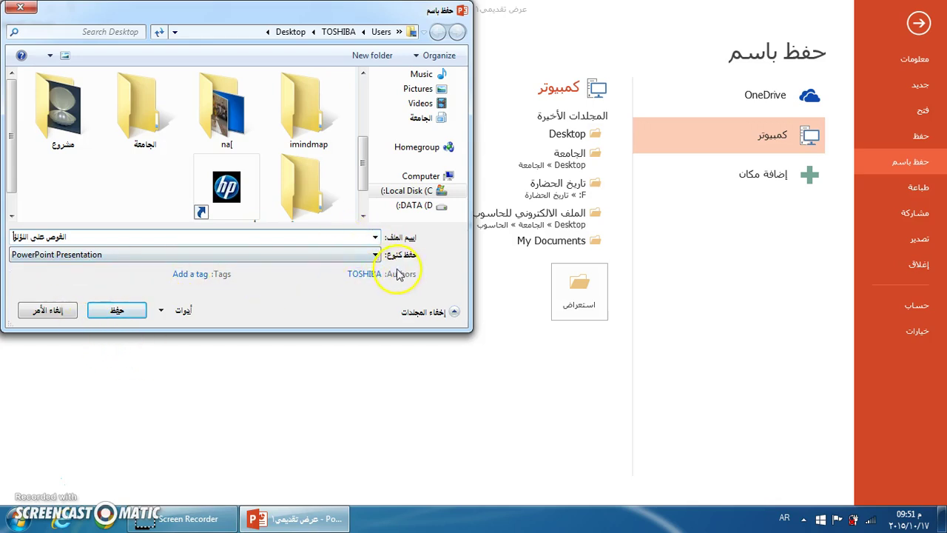
{"action": "left_click", "coordinate": [374, 256]}
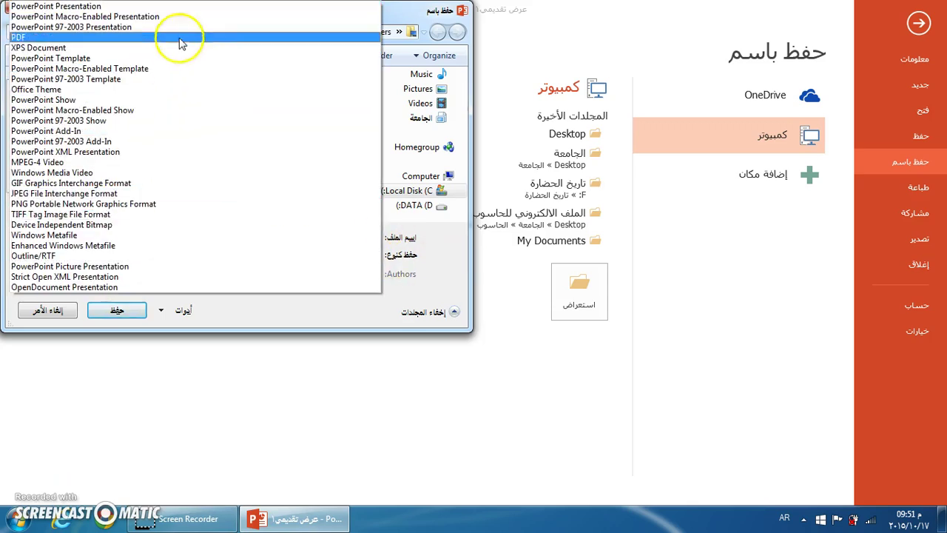
{"action": "left_click", "coordinate": [450, 289]}
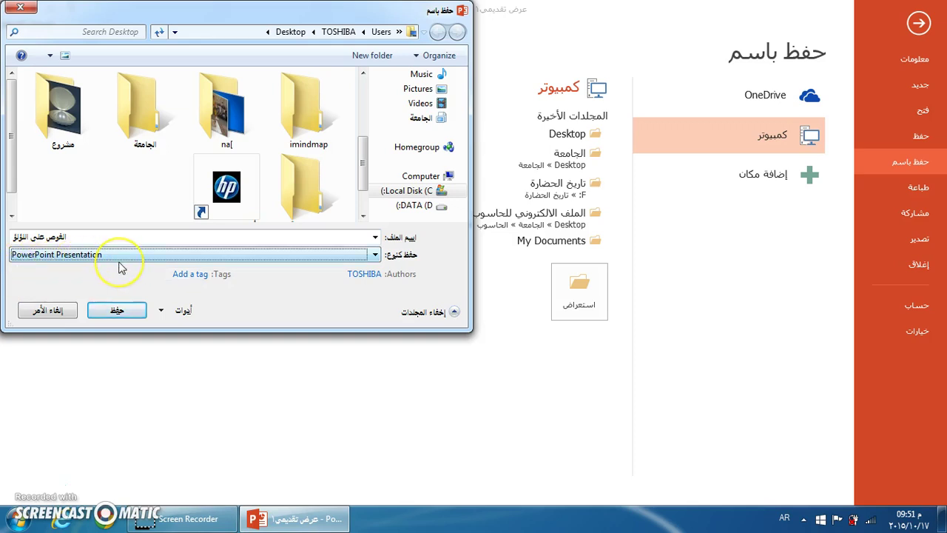
{"action": "left_click", "coordinate": [103, 314]}
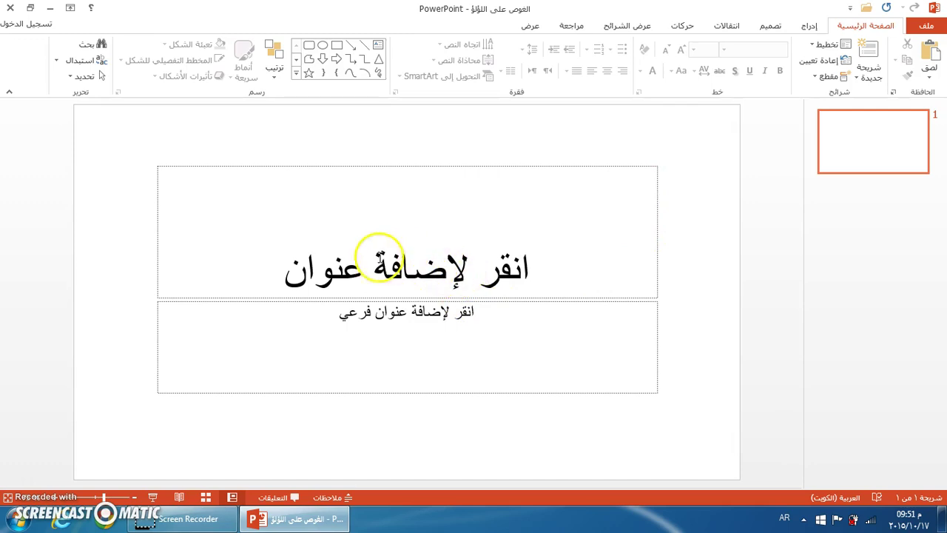
Select the empty title and subtitle placeholders, then switch to the Insert commands
{"action": "left_click", "coordinate": [376, 265]}
{"action": "left_click", "coordinate": [418, 320]}
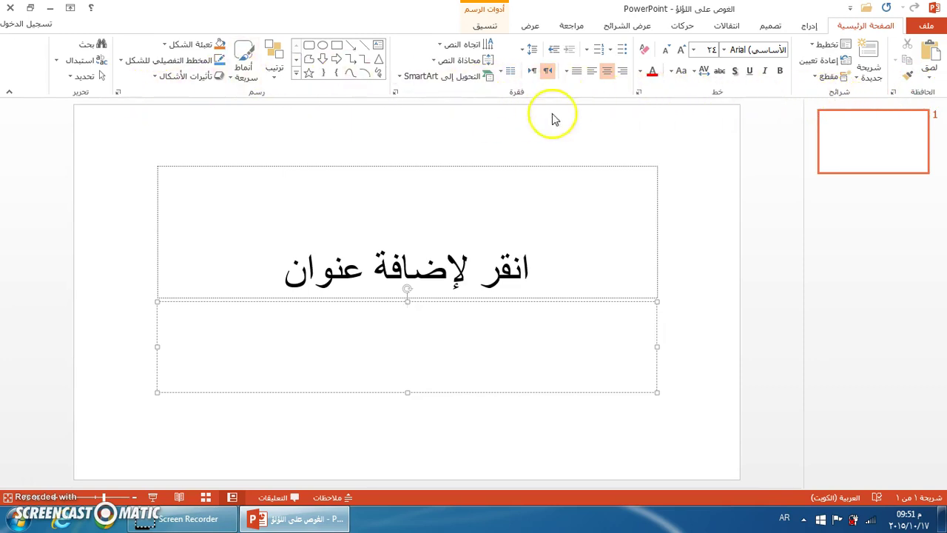
{"action": "left_click", "coordinate": [812, 26]}
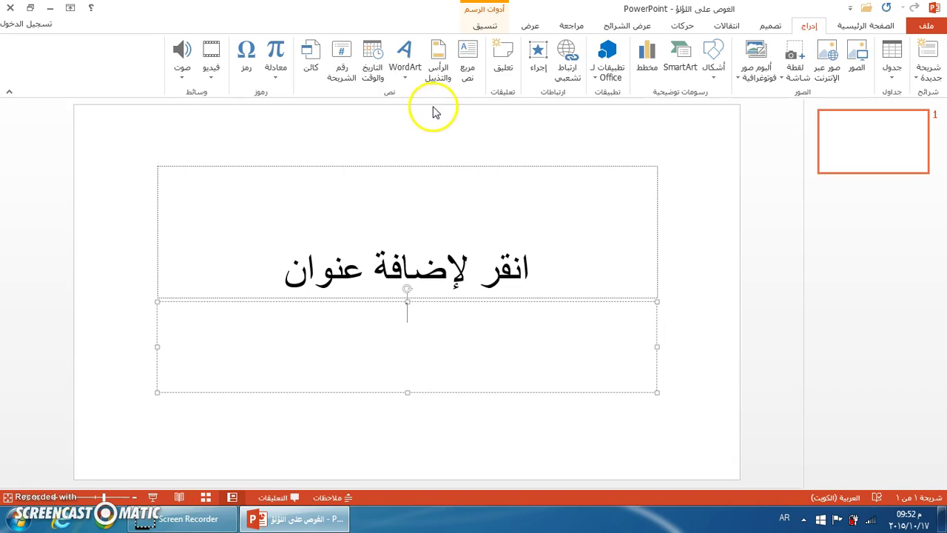
Browse the Design, Transitions, Animations, Slide Show and Review tabs, ending on View
{"action": "left_click", "coordinate": [770, 27]}
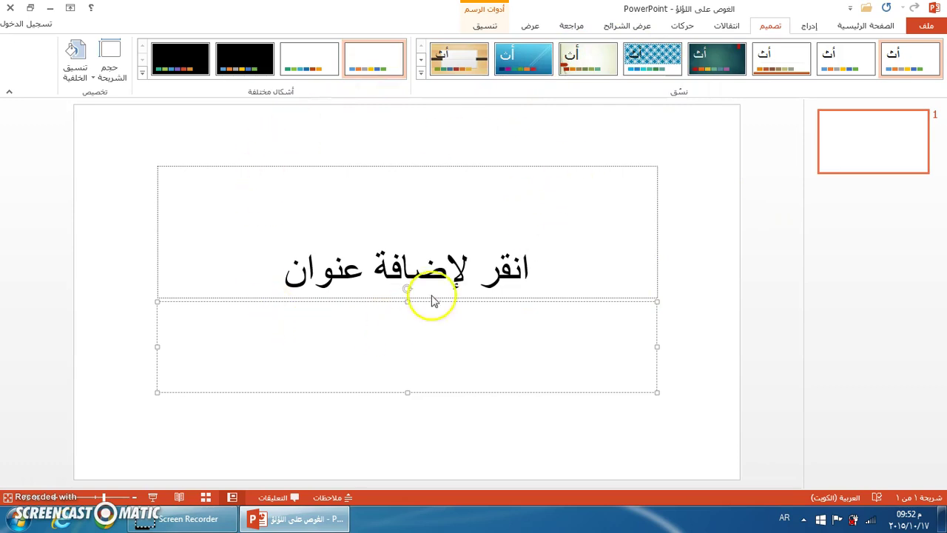
{"action": "left_click", "coordinate": [727, 27]}
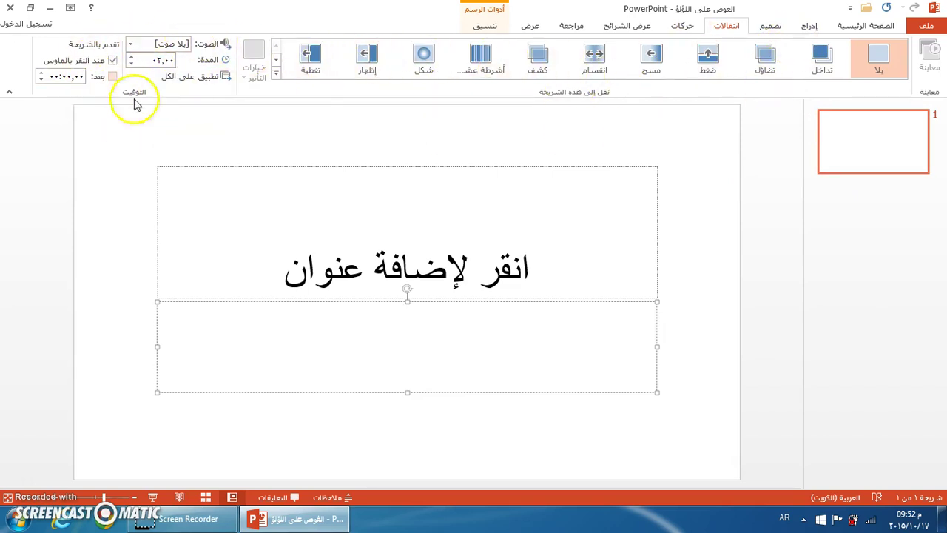
{"action": "left_click", "coordinate": [684, 26]}
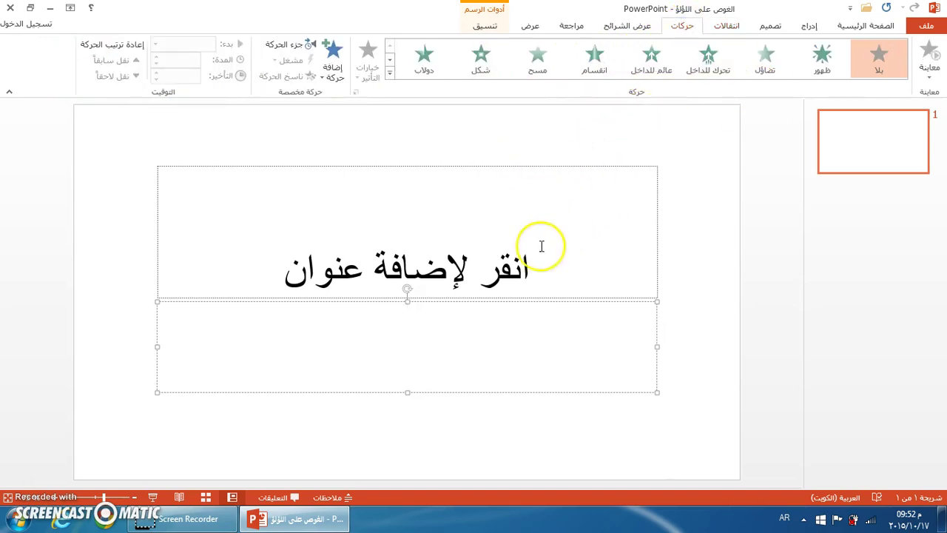
{"action": "left_click", "coordinate": [447, 270]}
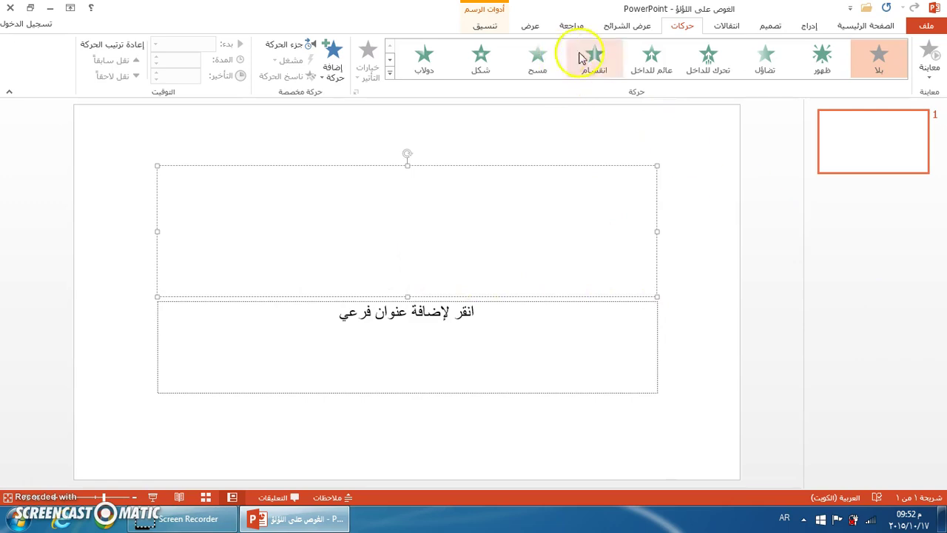
{"action": "left_click", "coordinate": [630, 27]}
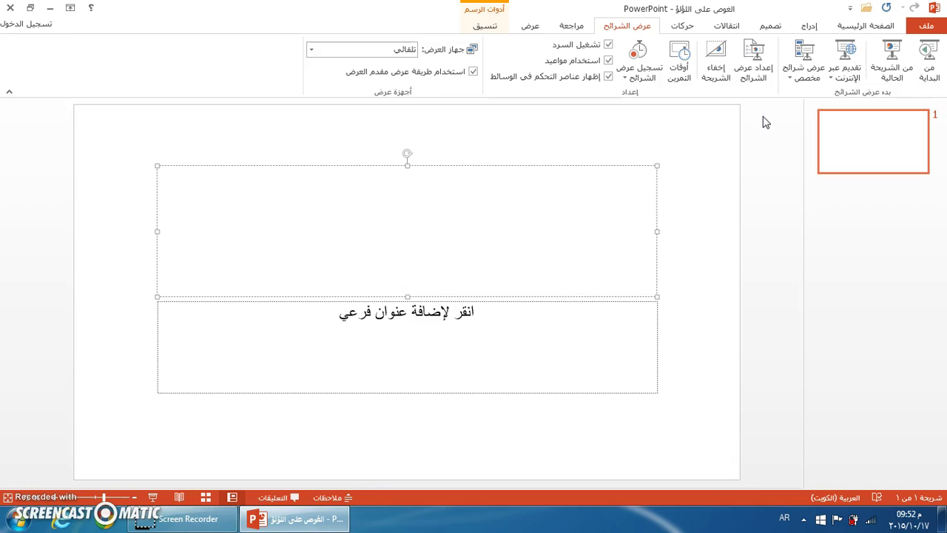
{"action": "left_click", "coordinate": [570, 27]}
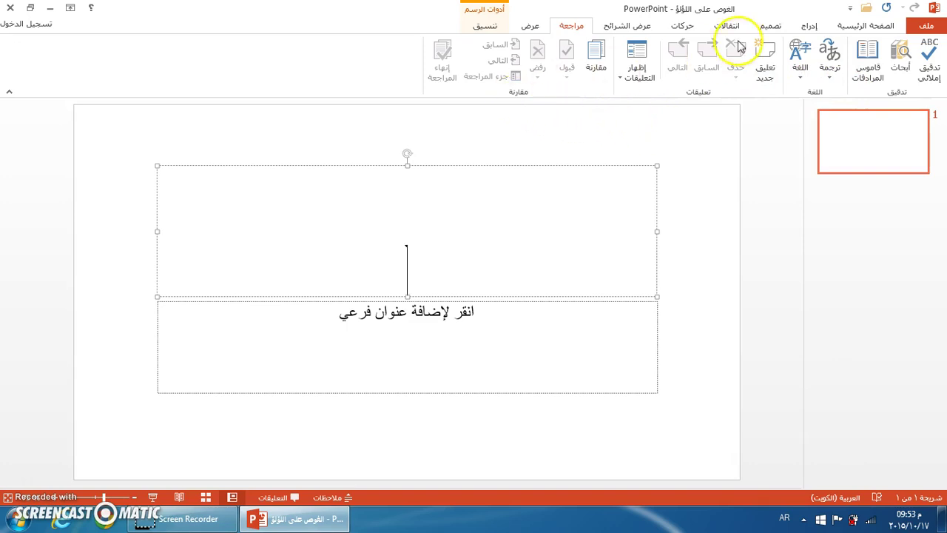
{"action": "left_click", "coordinate": [535, 27]}
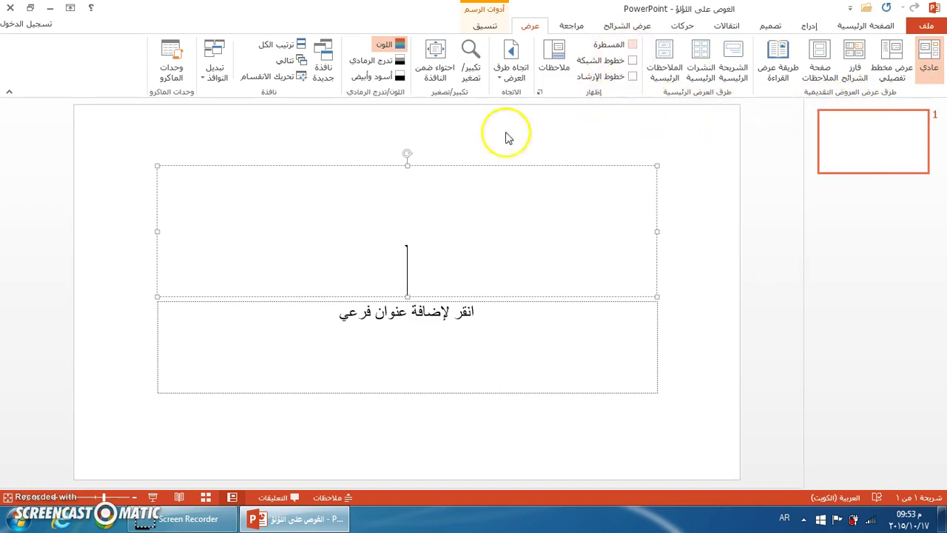
Turn the Ruler on and back off, then show the Drawing Tools Format tab
{"action": "left_click", "coordinate": [632, 45]}
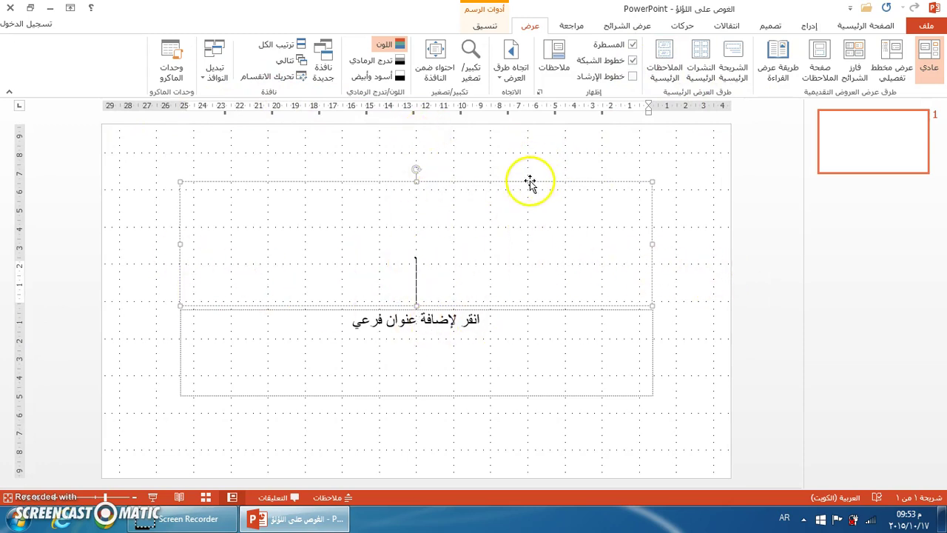
{"action": "left_click", "coordinate": [632, 45]}
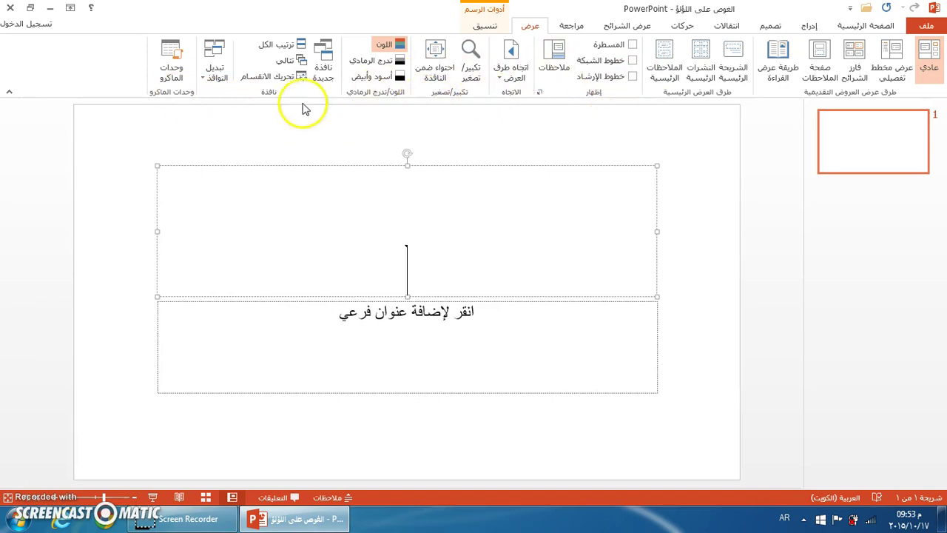
{"action": "left_click", "coordinate": [490, 27]}
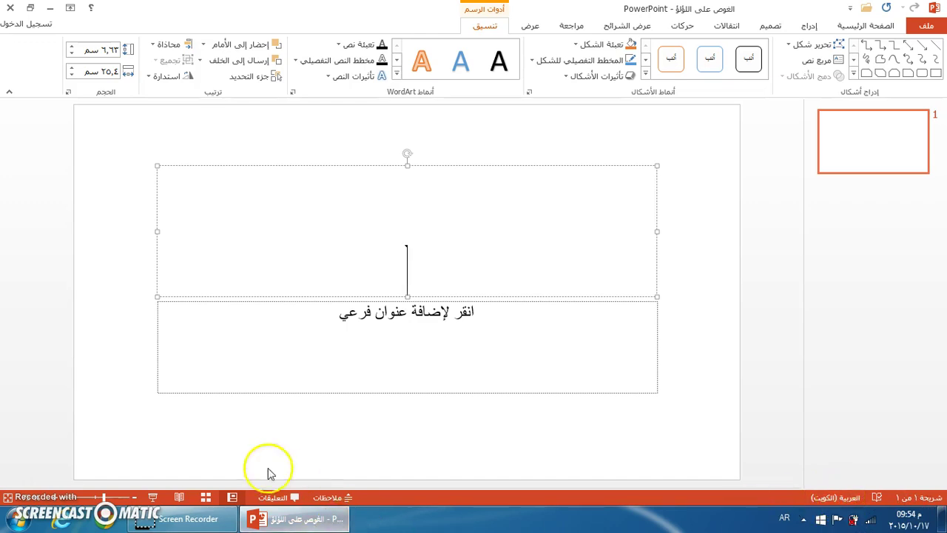
Deselect the title placeholder, then place the cursor back in it to begin the title
{"action": "mouse_move", "coordinate": [338, 510]}
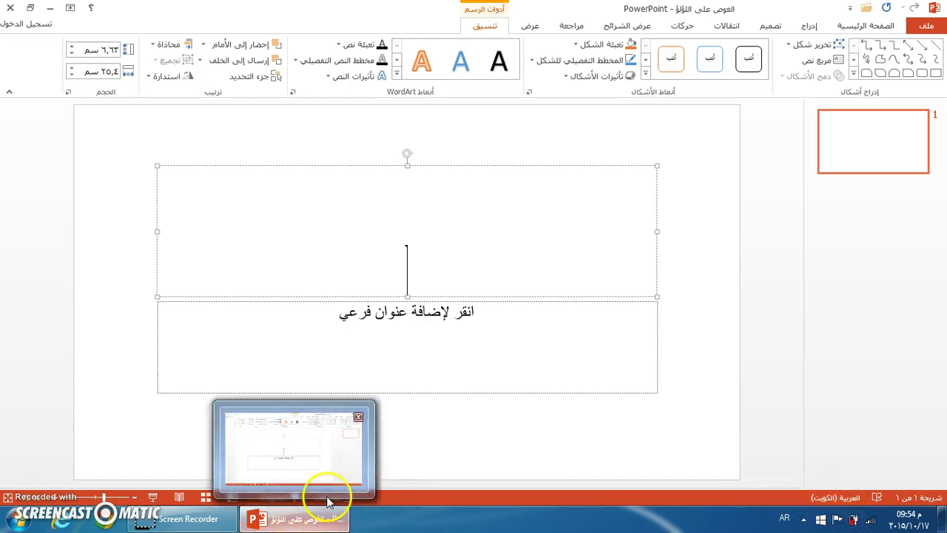
{"action": "left_click", "coordinate": [412, 454]}
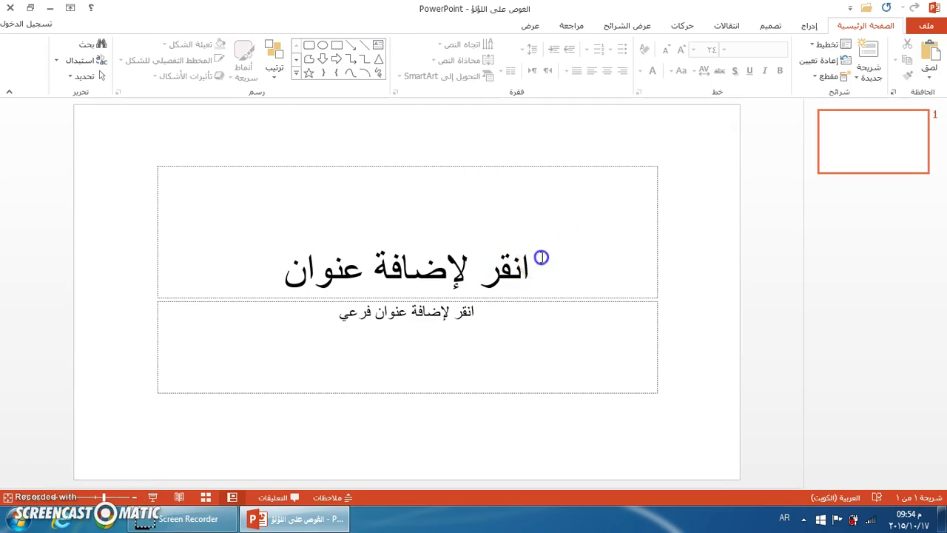
{"action": "left_click", "coordinate": [541, 256]}
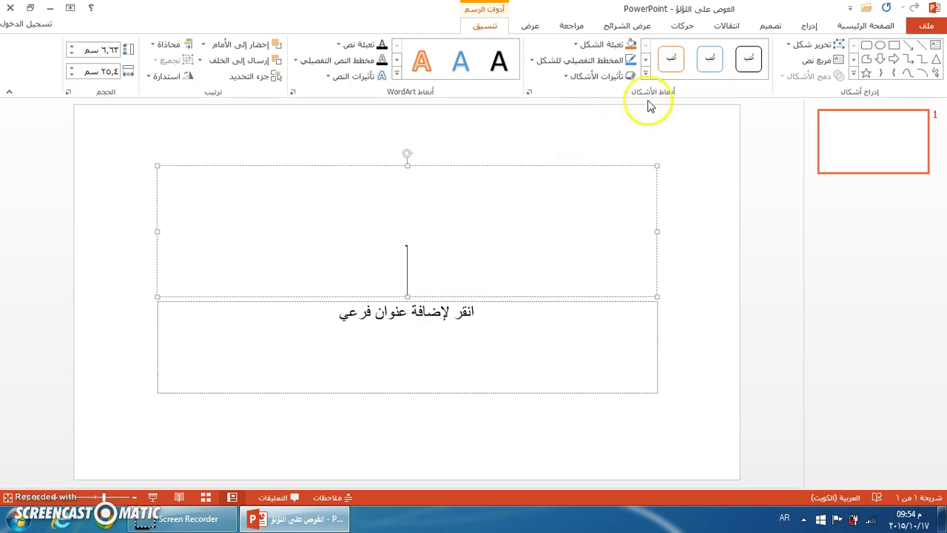
Enter the title 'الغوص على اللؤلؤ' and the student's name as the subtitle
{"action": "type", "text": "الغوص على اللؤلؤ"}
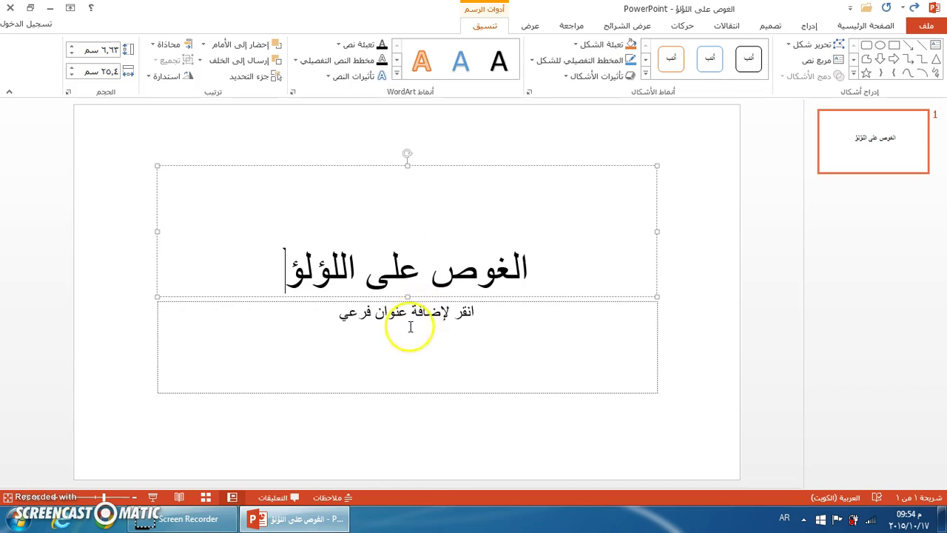
{"action": "left_click", "coordinate": [411, 326]}
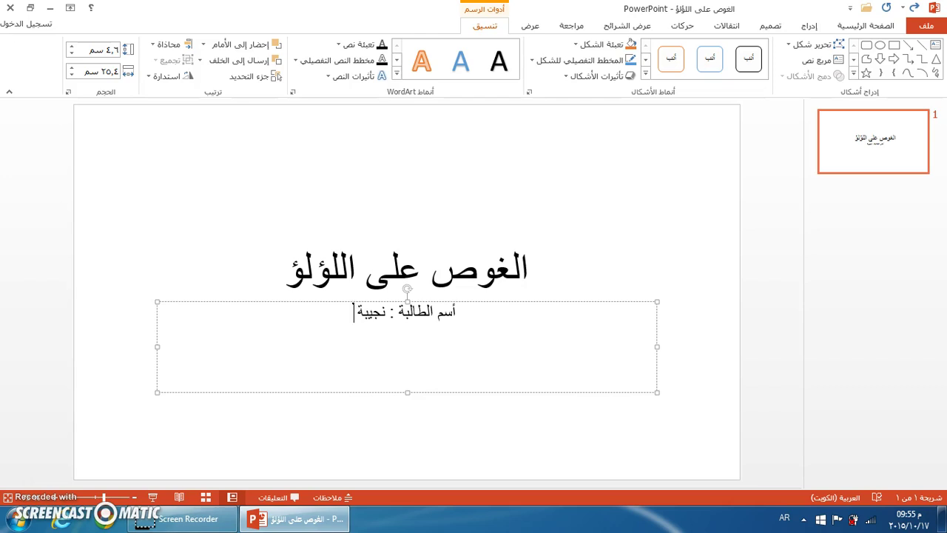
{"action": "type", "text": "لعبدالسلام"}
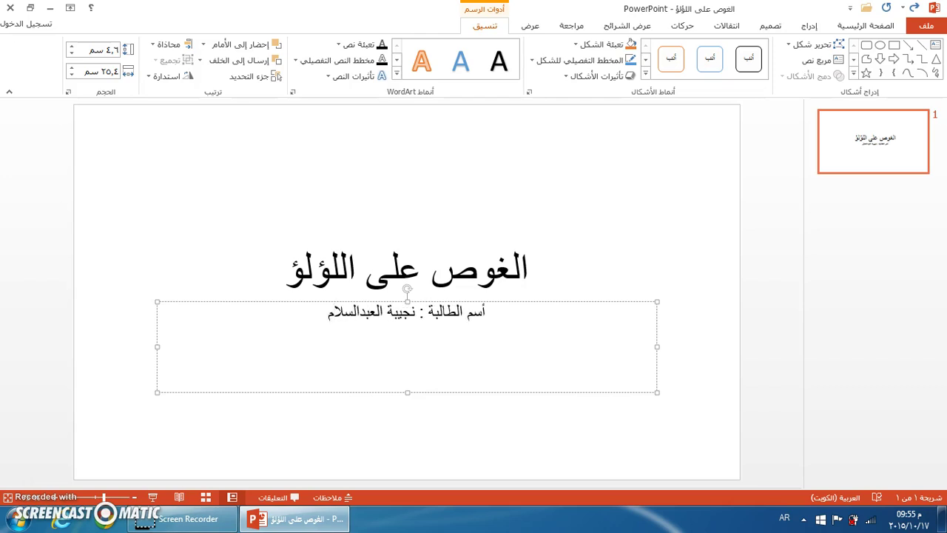
{"action": "left_click", "coordinate": [452, 272]}
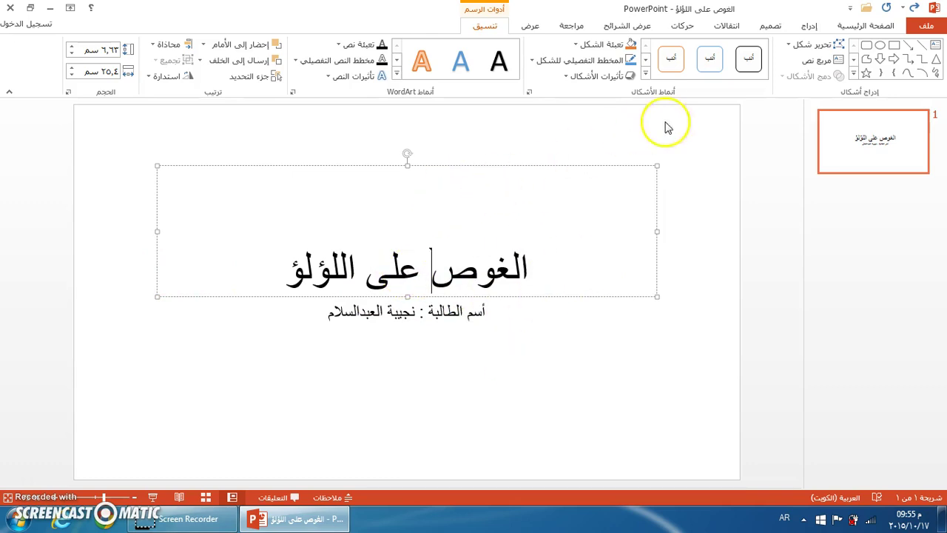
{"action": "left_click", "coordinate": [866, 28]}
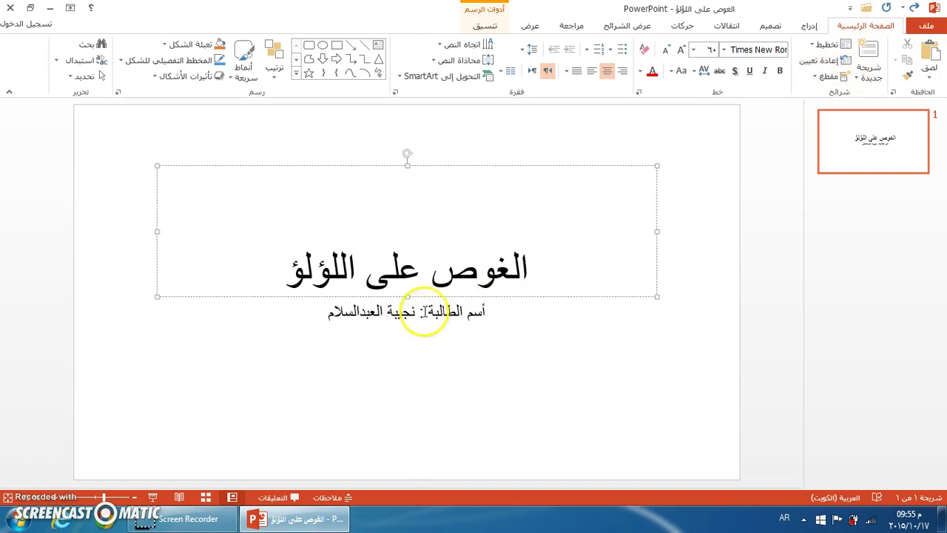
Format the whole title as Arial, size 66, red and bold
{"action": "left_click_drag", "start_coordinate": [530, 270], "coordinate": [275, 276]}
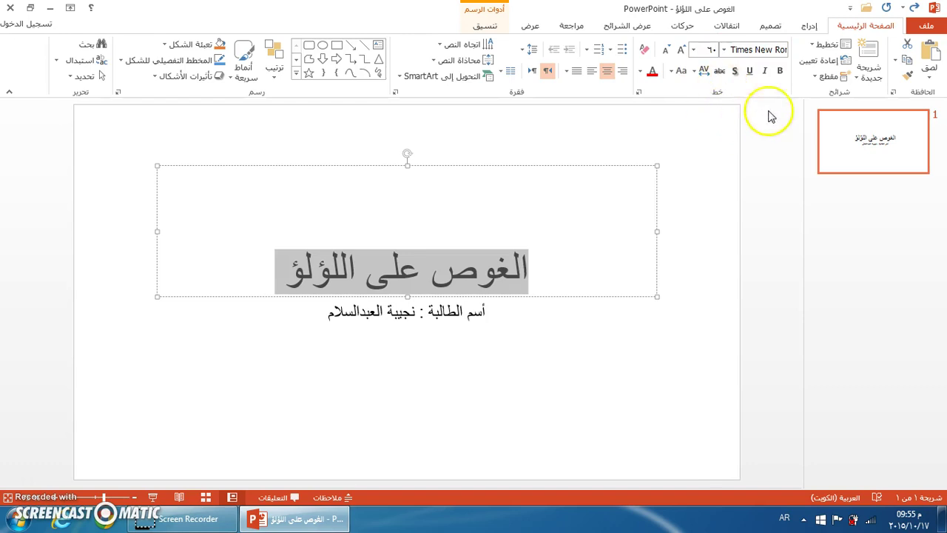
{"action": "left_click", "coordinate": [725, 51]}
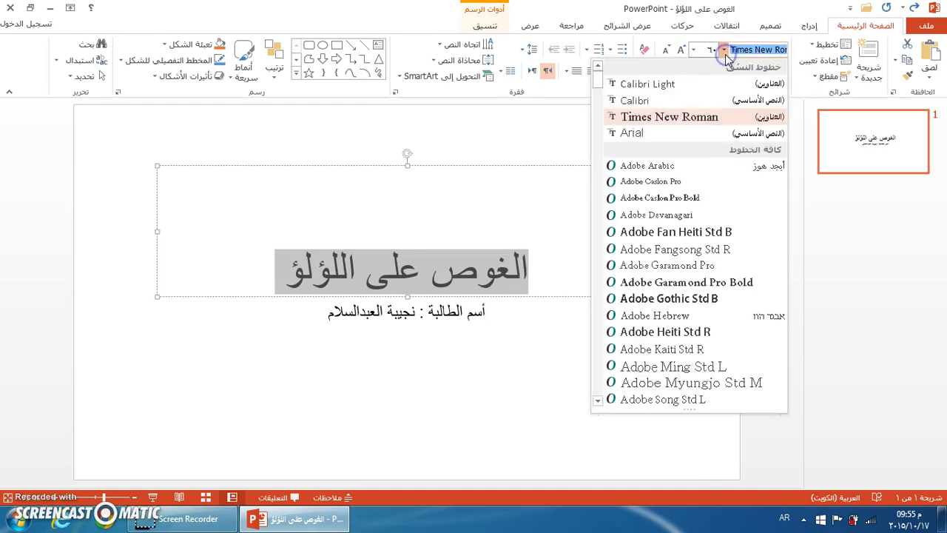
{"action": "left_click", "coordinate": [633, 135]}
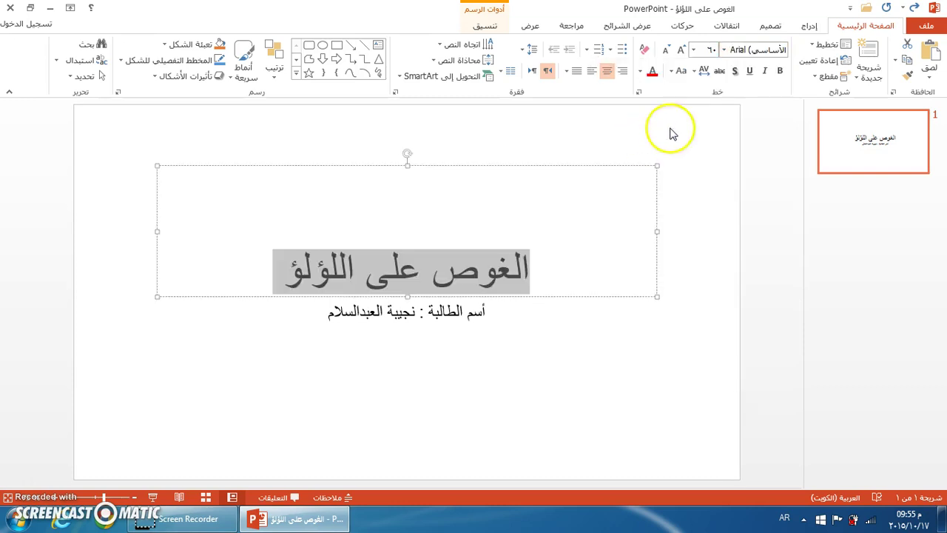
{"action": "left_click", "coordinate": [694, 50]}
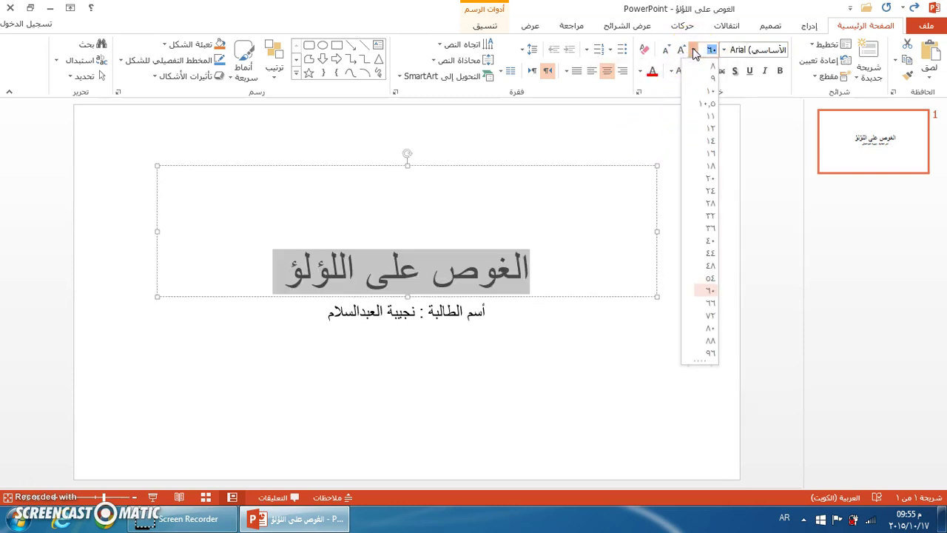
{"action": "left_click", "coordinate": [708, 304]}
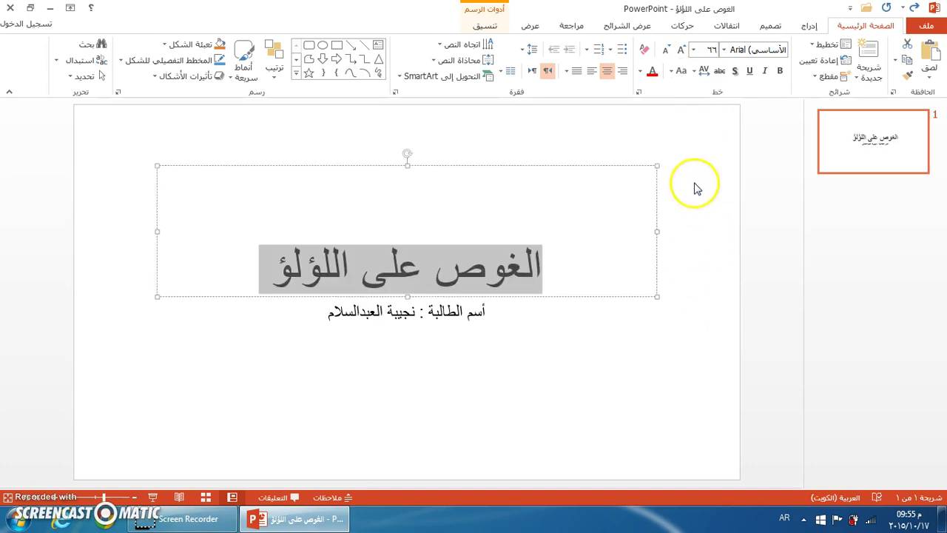
{"action": "left_click", "coordinate": [640, 71]}
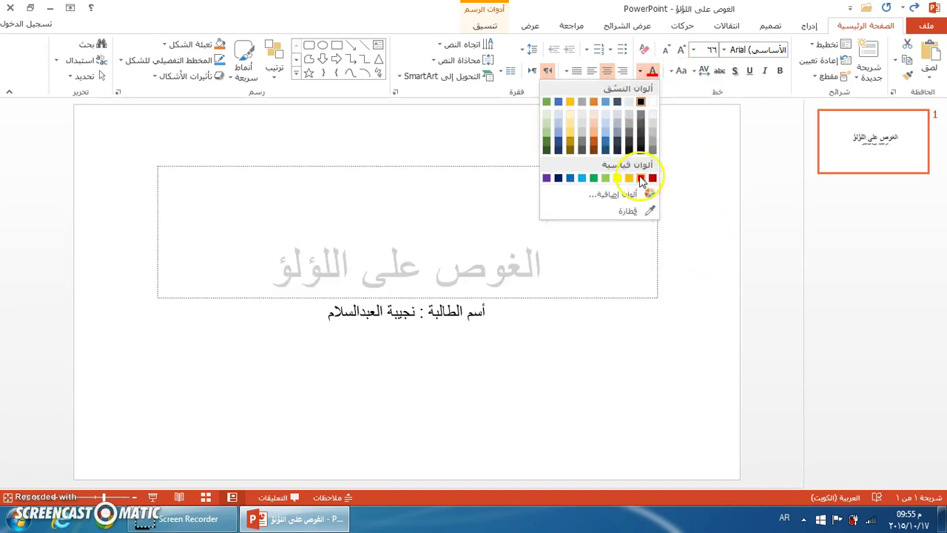
{"action": "left_click", "coordinate": [641, 179]}
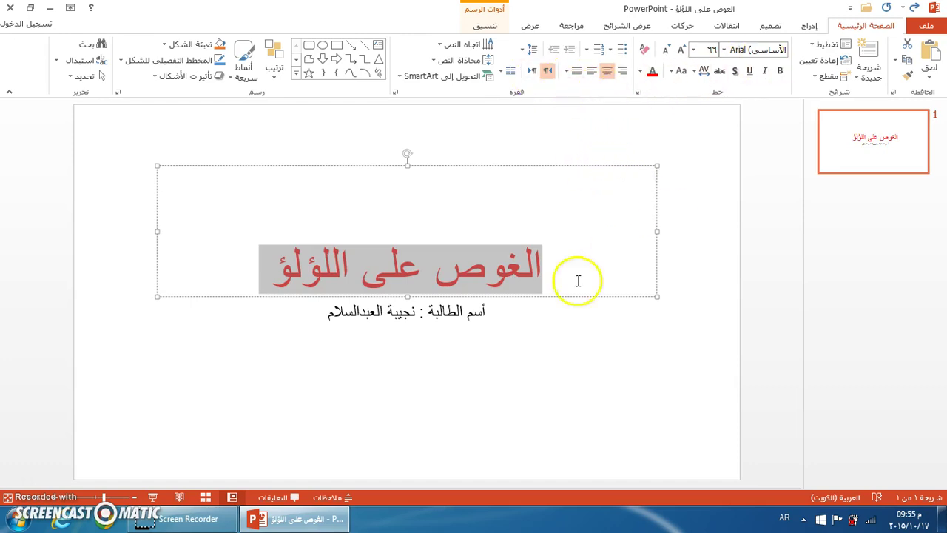
{"action": "left_click", "coordinate": [781, 72]}
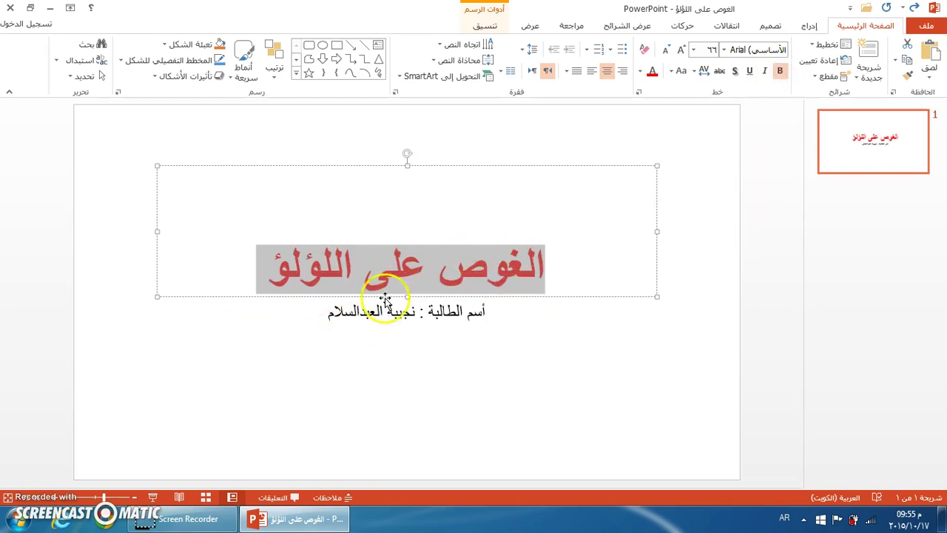
Set the student-name subtitle line to Arial and enlarge it from 24 to 32
{"action": "left_click", "coordinate": [464, 315]}
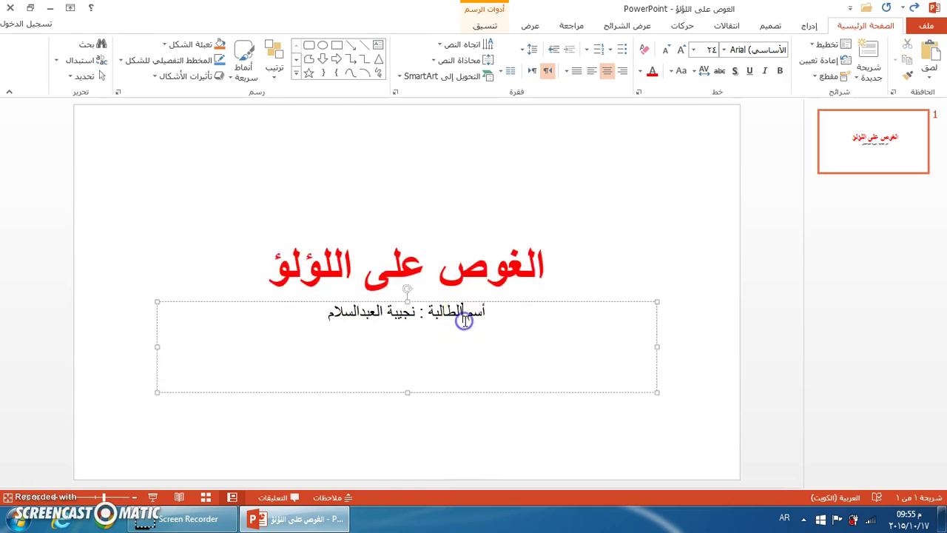
{"action": "left_click_drag", "start_coordinate": [499, 311], "coordinate": [310, 316]}
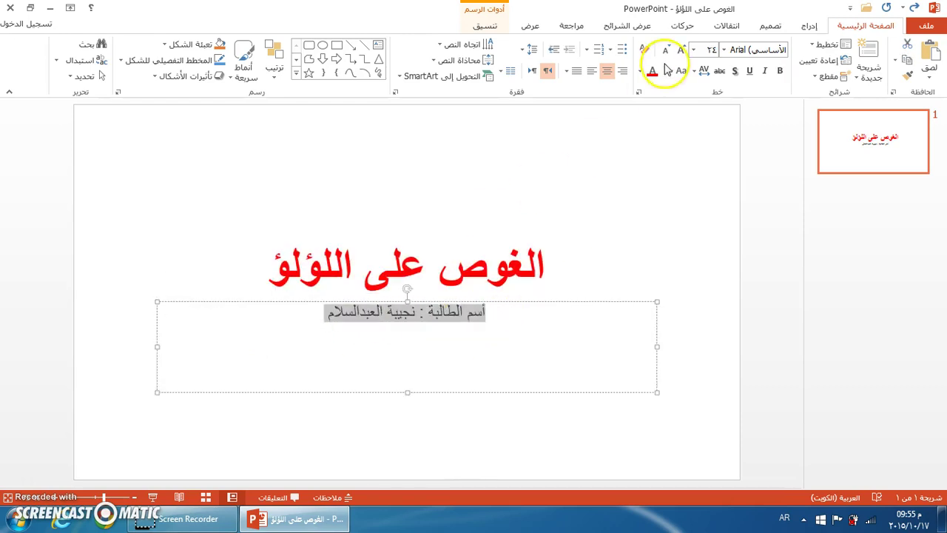
{"action": "left_click", "coordinate": [721, 52]}
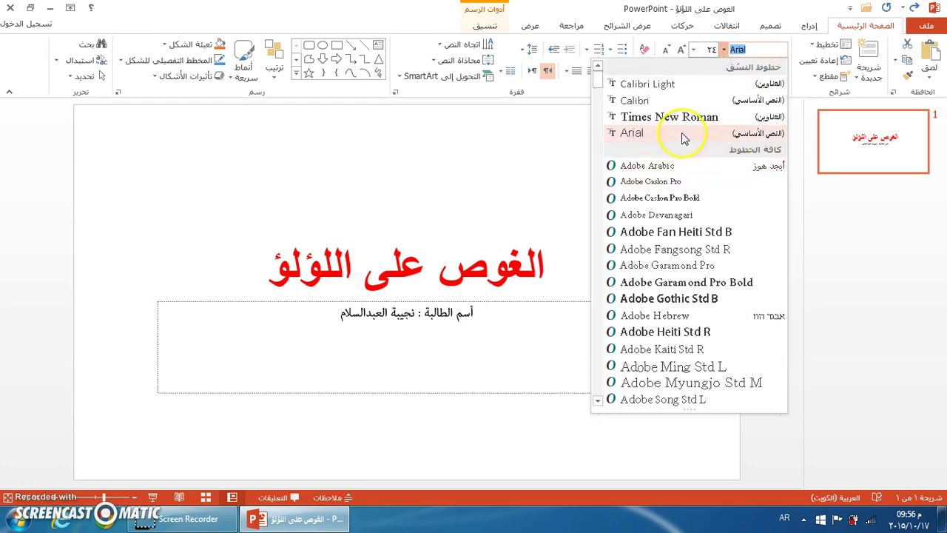
{"action": "left_click", "coordinate": [670, 134]}
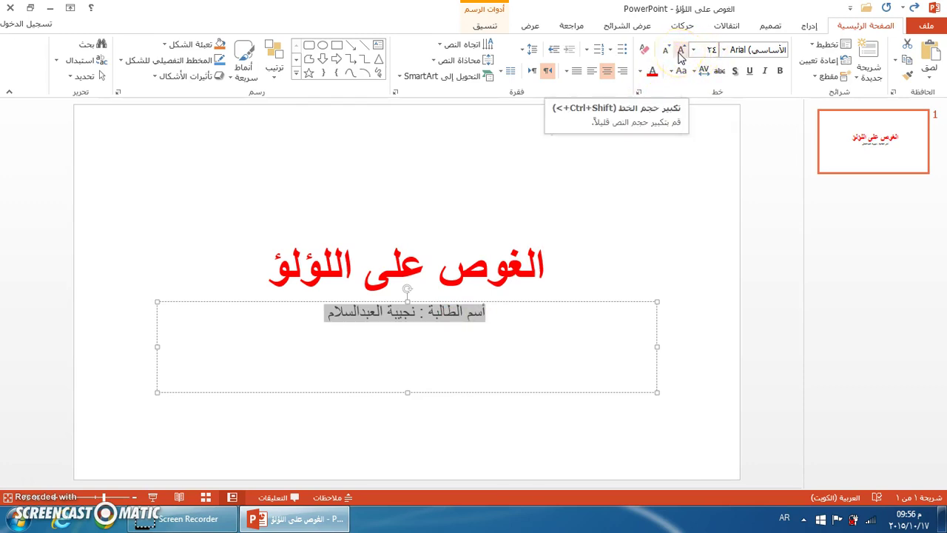
{"action": "left_click", "coordinate": [680, 53]}
{"action": "left_click", "coordinate": [681, 53]}
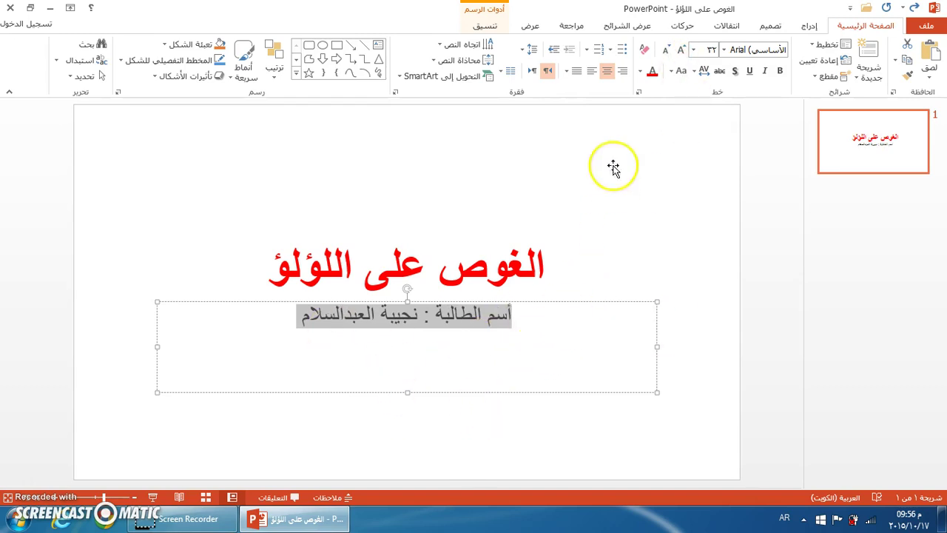
{"action": "left_click", "coordinate": [511, 271]}
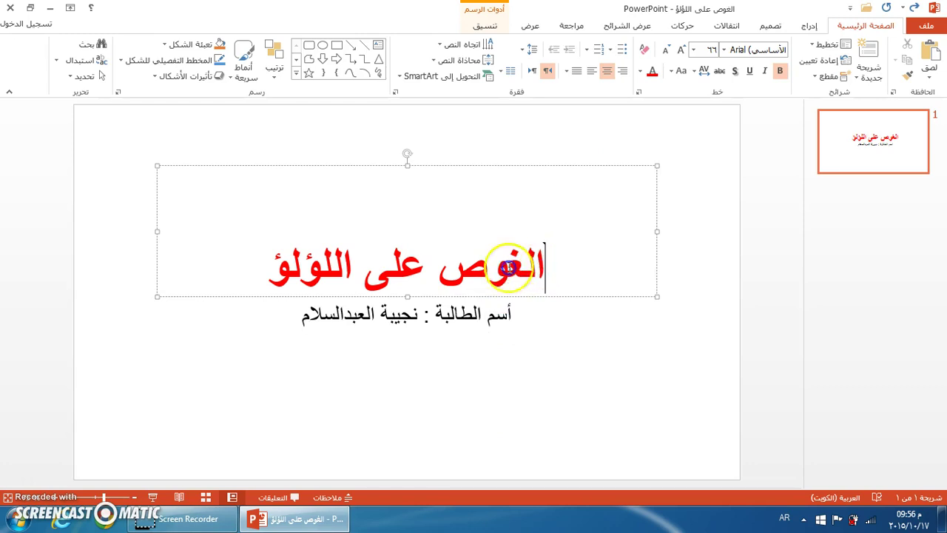
Try right and left alignment on the title text, then leave it centred
{"action": "left_click_drag", "start_coordinate": [499, 258], "coordinate": [191, 268]}
{"action": "left_click", "coordinate": [623, 77]}
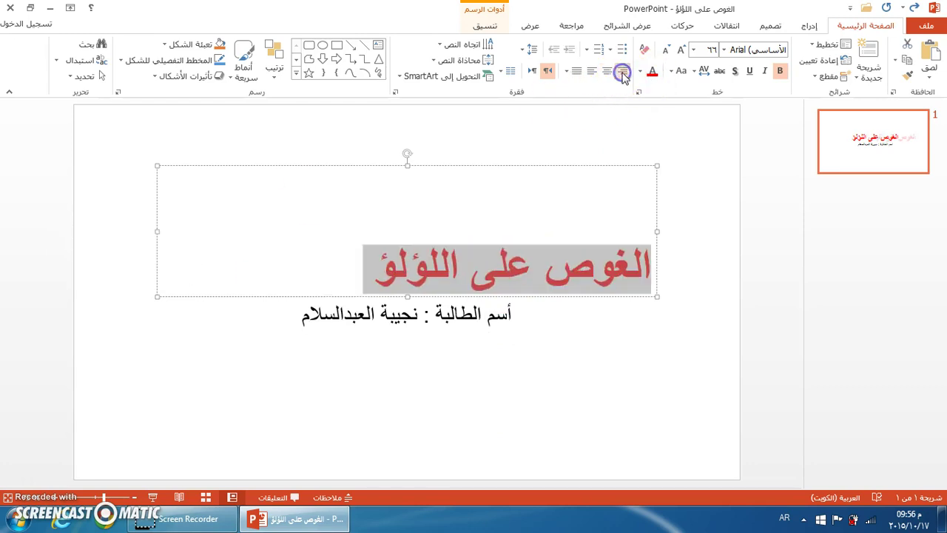
{"action": "left_click", "coordinate": [593, 76]}
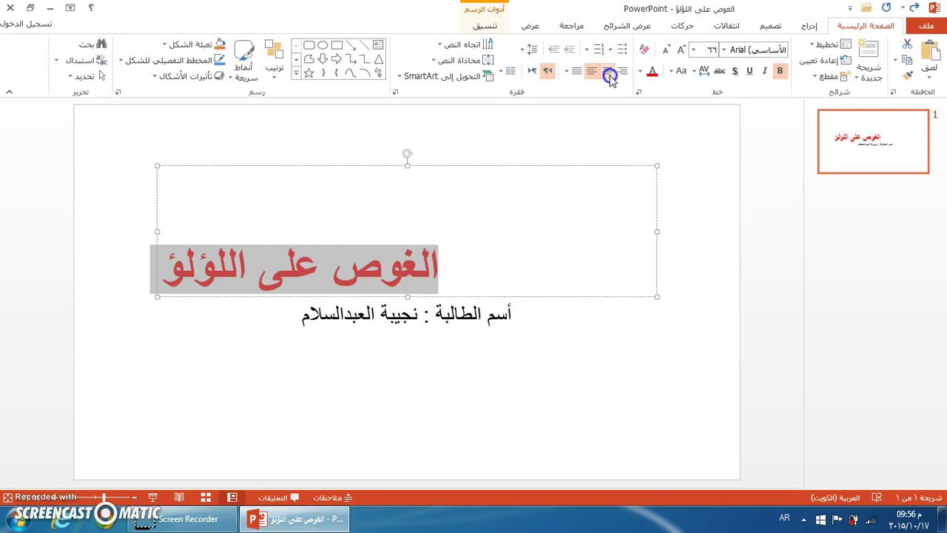
{"action": "left_click", "coordinate": [607, 72]}
Move the subtitle box slightly lower and colour the student-name text dark blue
{"action": "left_click", "coordinate": [494, 326]}
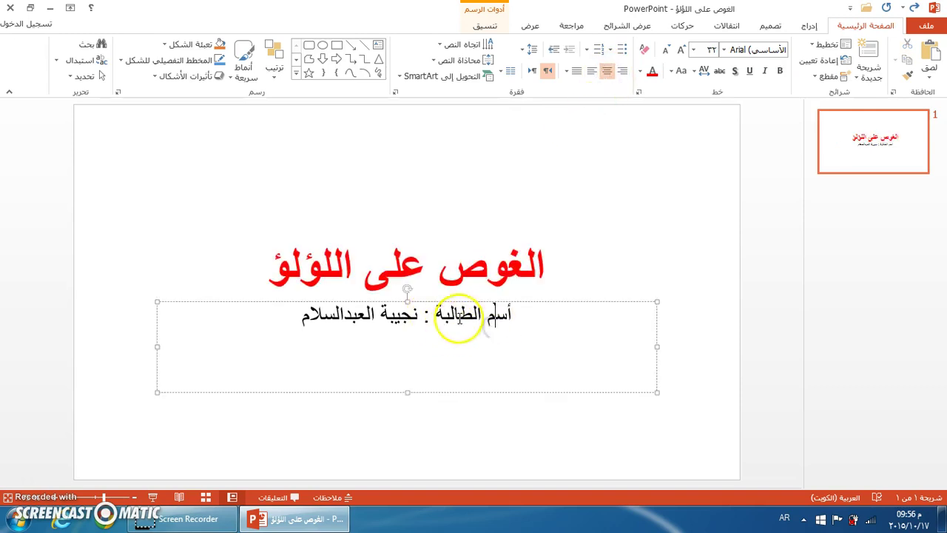
{"action": "left_click_drag", "start_coordinate": [401, 302], "coordinate": [400, 319]}
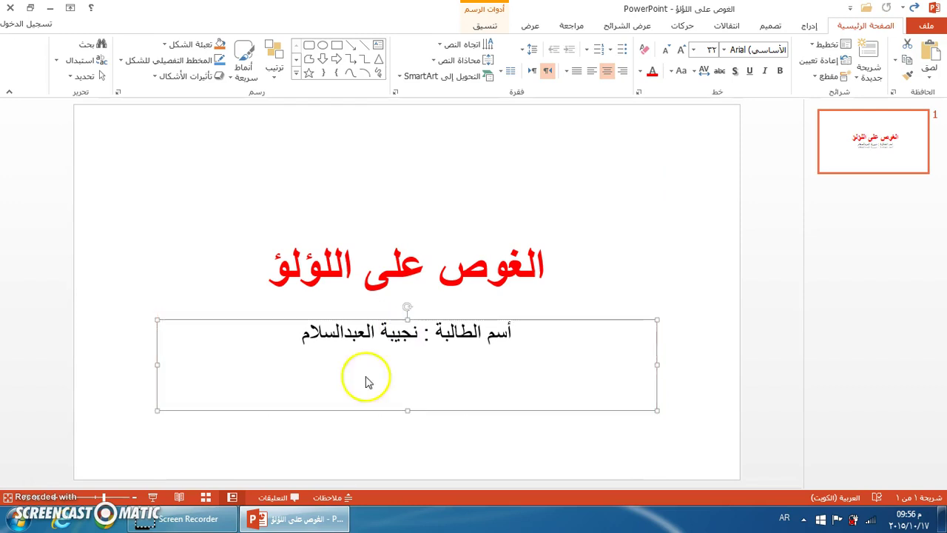
{"action": "left_click_drag", "start_coordinate": [305, 333], "coordinate": [522, 330]}
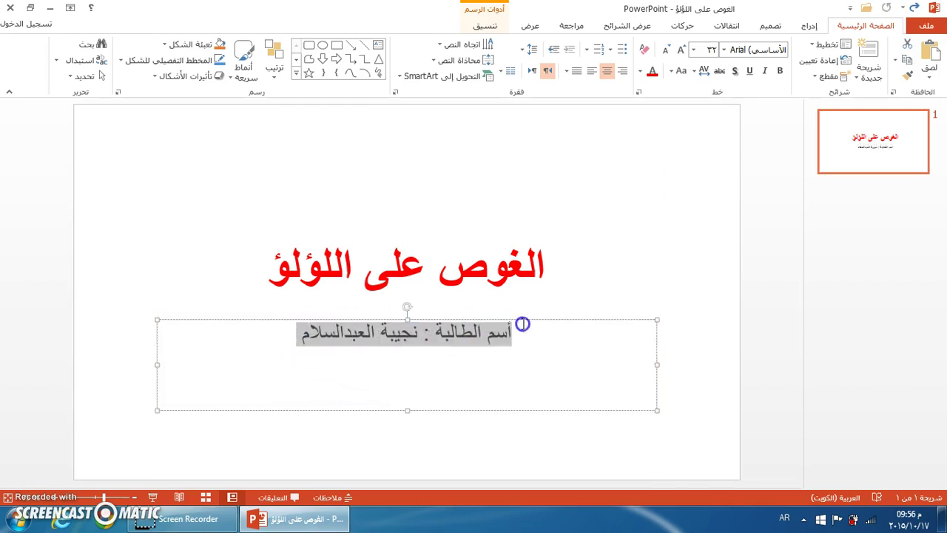
{"action": "left_click", "coordinate": [694, 49]}
{"action": "left_click", "coordinate": [641, 71]}
{"action": "left_click", "coordinate": [641, 71]}
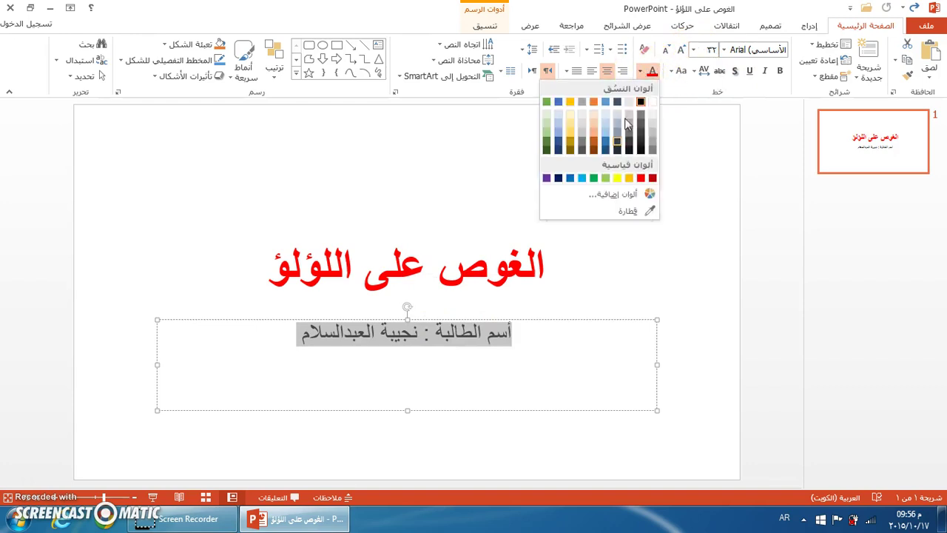
{"action": "left_click", "coordinate": [558, 178]}
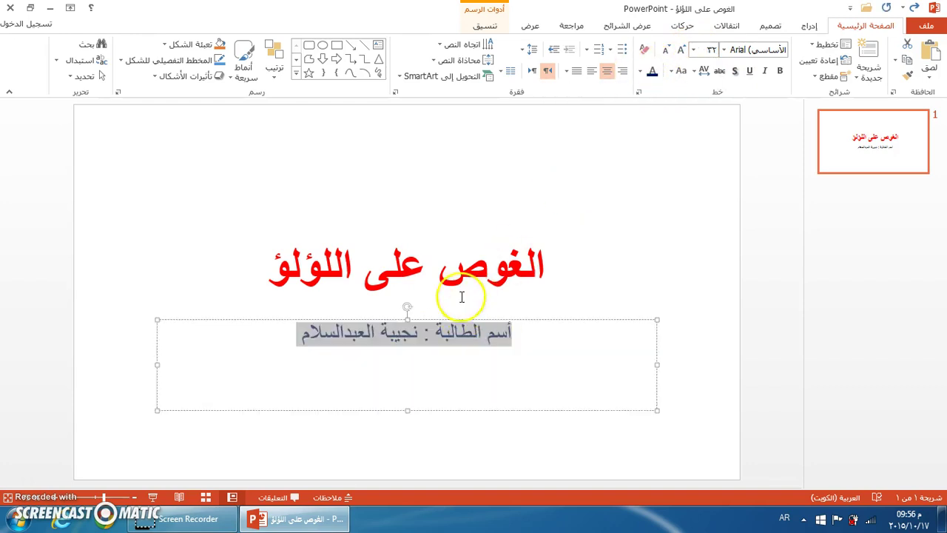
{"action": "left_click", "coordinate": [439, 266]}
{"action": "left_click", "coordinate": [436, 367]}
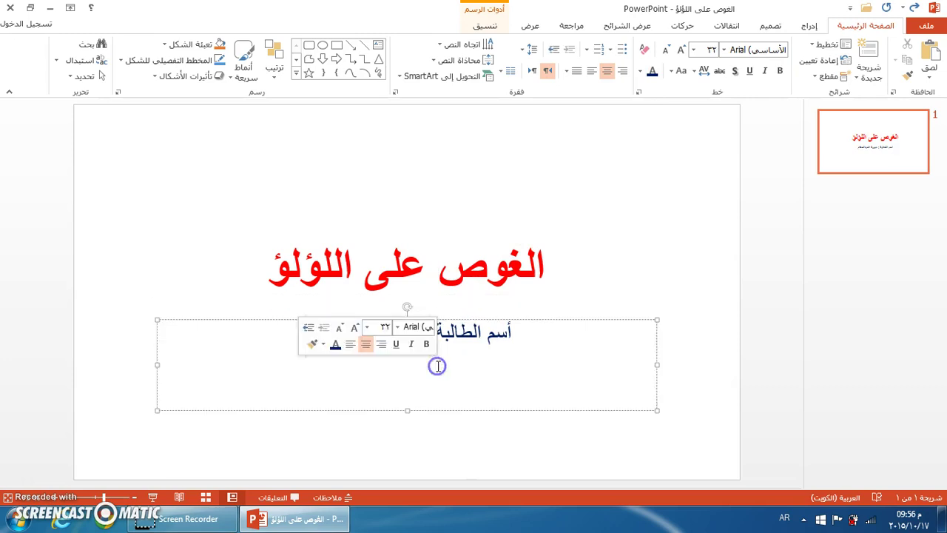
{"action": "left_click", "coordinate": [417, 165]}
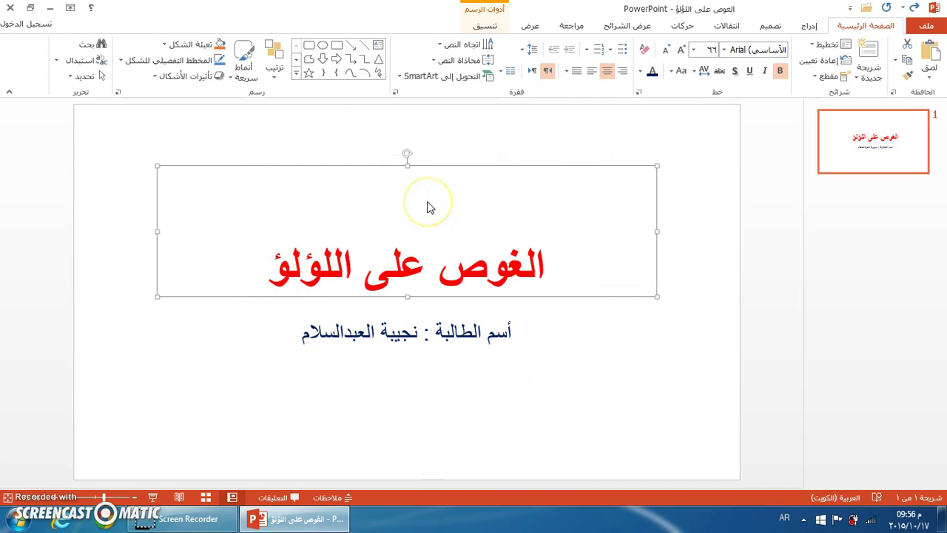
Apply the Facet theme to the slide and switch it to the blue variant
{"action": "left_click", "coordinate": [771, 28]}
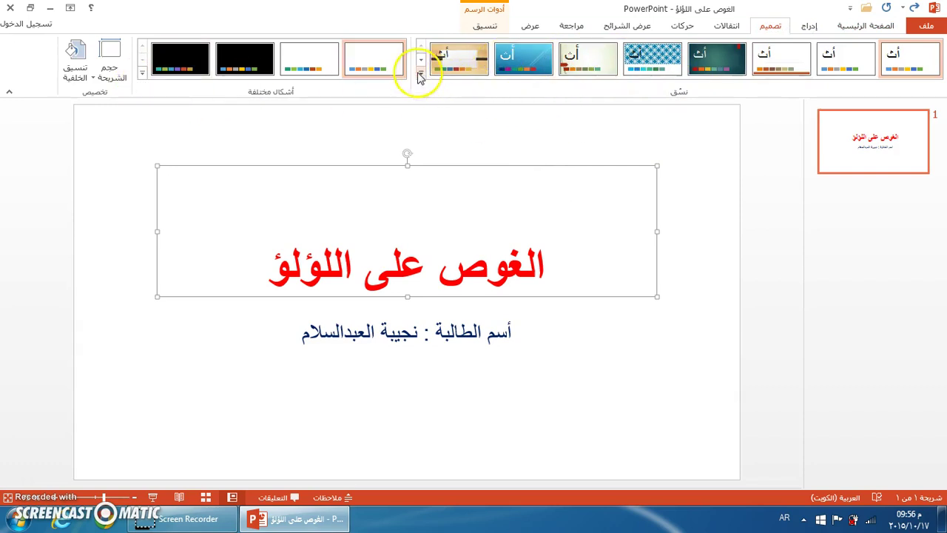
{"action": "left_click", "coordinate": [420, 73]}
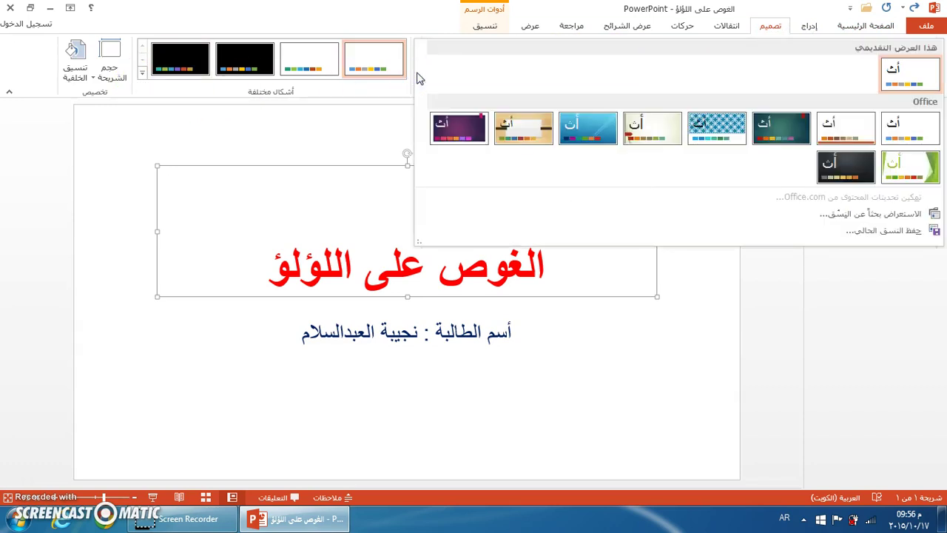
{"action": "left_click", "coordinate": [916, 167]}
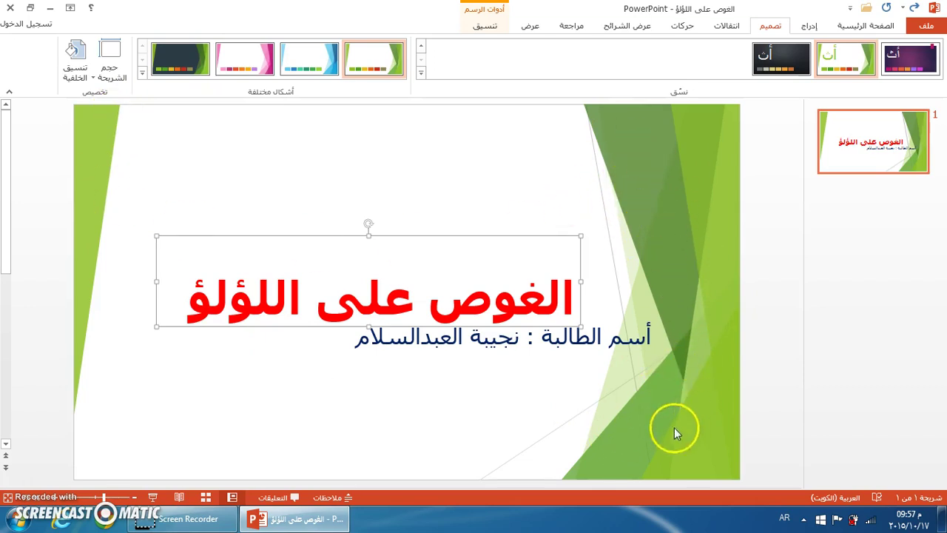
{"action": "left_click", "coordinate": [140, 71]}
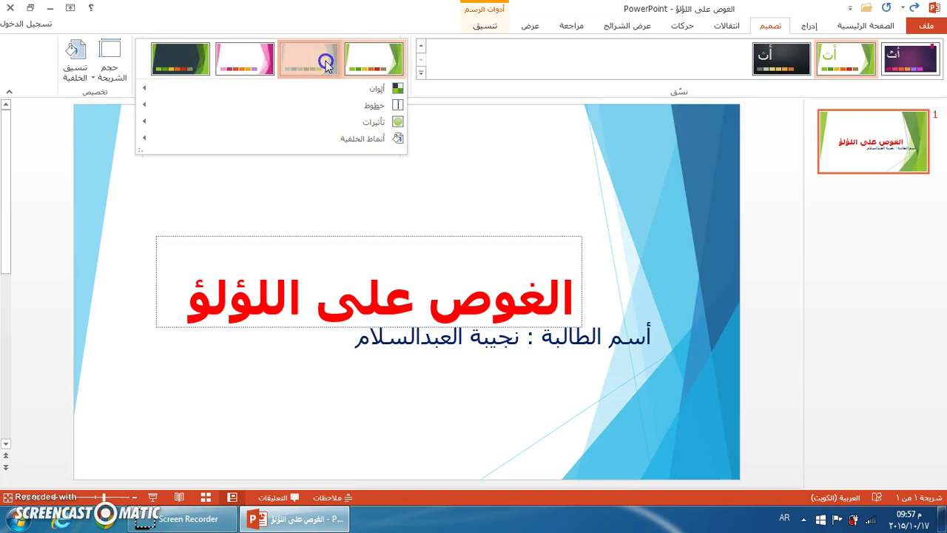
{"action": "left_click", "coordinate": [328, 65]}
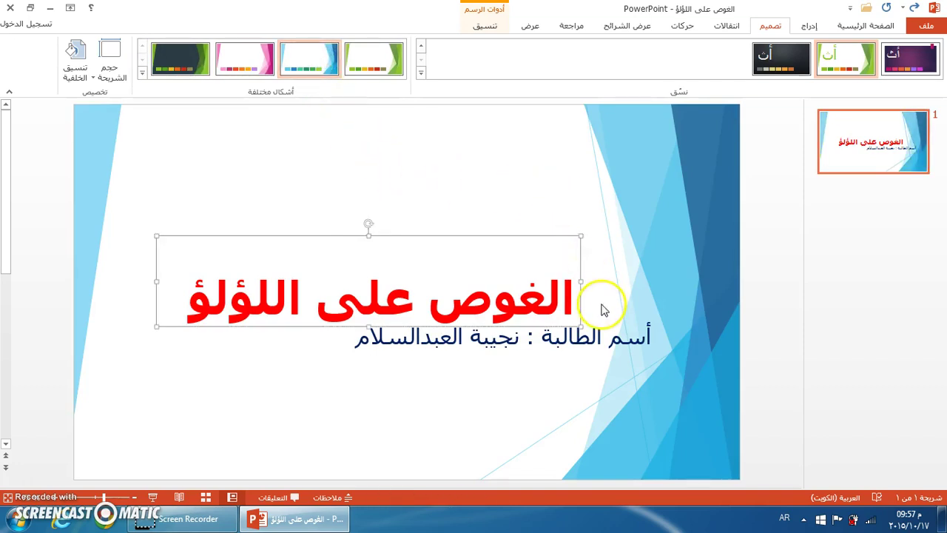
Nudge the red title box slightly higher above the subtitle
{"action": "left_click", "coordinate": [602, 342]}
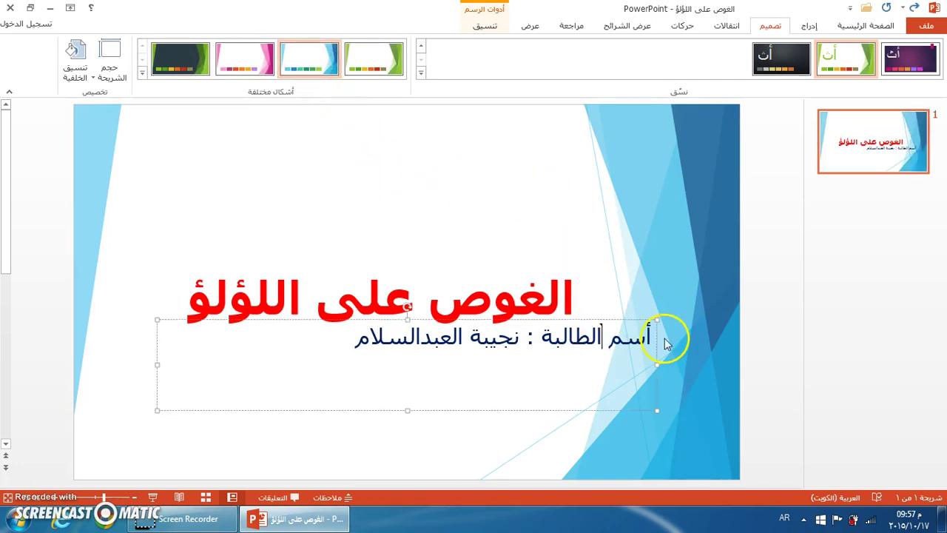
{"action": "left_click", "coordinate": [407, 311]}
{"action": "mouse_move", "coordinate": [376, 222]}
{"action": "left_mouse_down"}
{"action": "mouse_move", "coordinate": [379, 231]}
{"action": "mouse_move", "coordinate": [376, 196]}
{"action": "left_mouse_up"}
{"action": "left_click", "coordinate": [453, 330]}
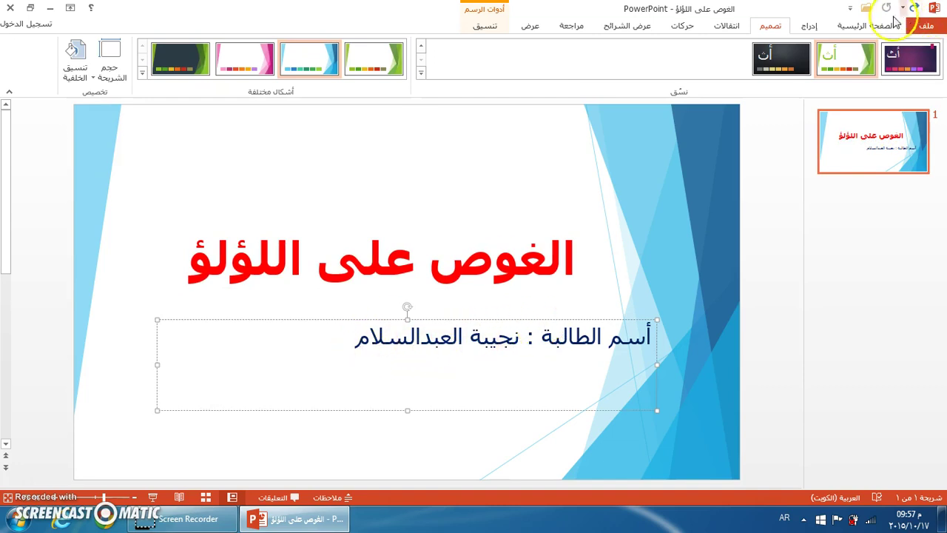
Centre the whole subtitle line and shift its box slightly left
{"action": "left_click", "coordinate": [865, 26]}
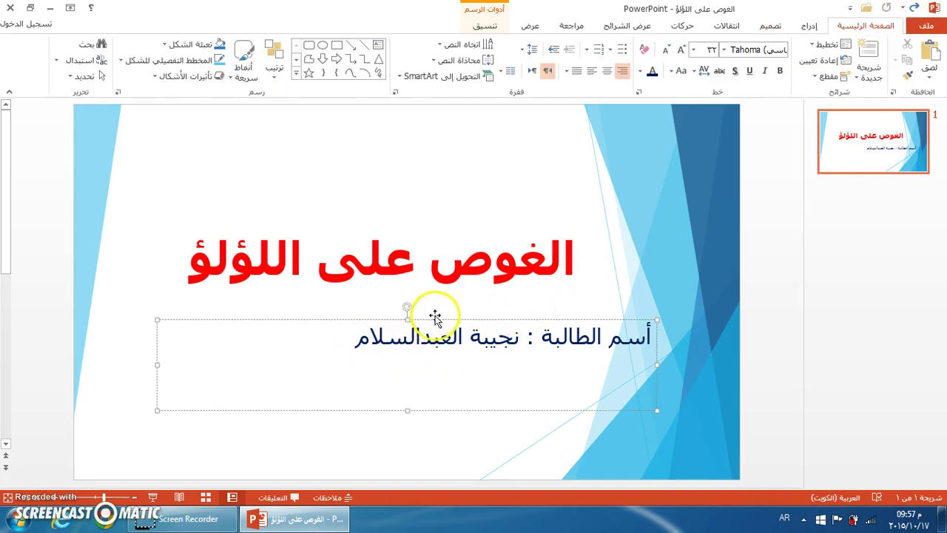
{"action": "double_click", "coordinate": [352, 337]}
{"action": "left_click_drag", "start_coordinate": [583, 341], "coordinate": [652, 336]}
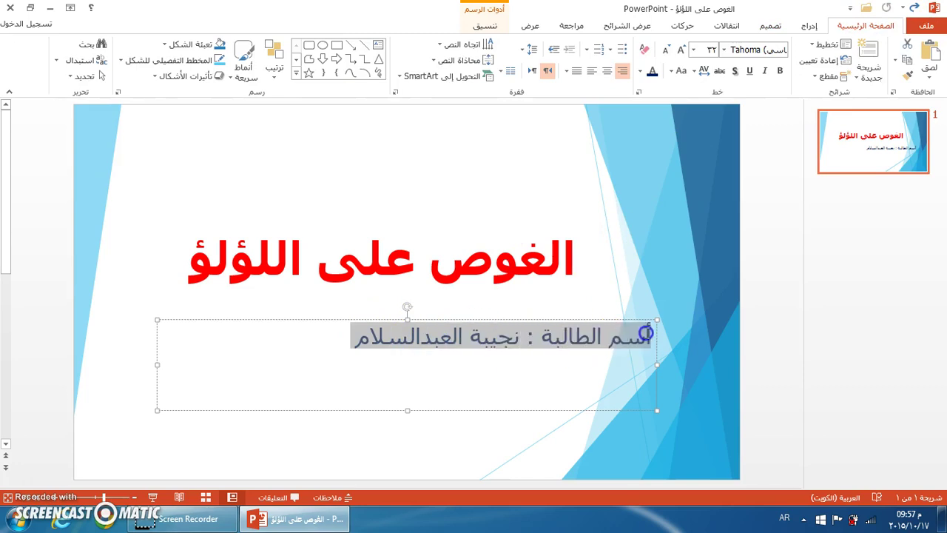
{"action": "left_click", "coordinate": [606, 73]}
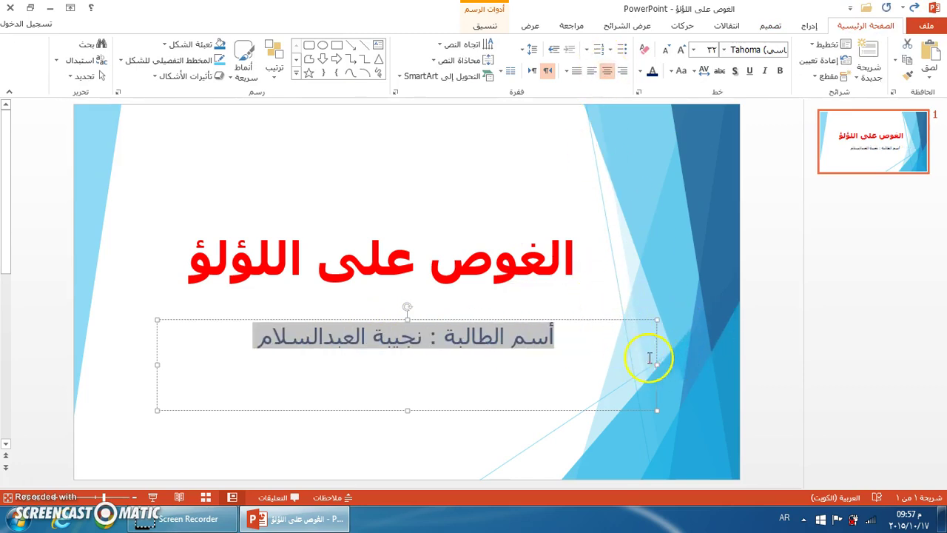
{"action": "left_click_drag", "start_coordinate": [419, 317], "coordinate": [404, 316]}
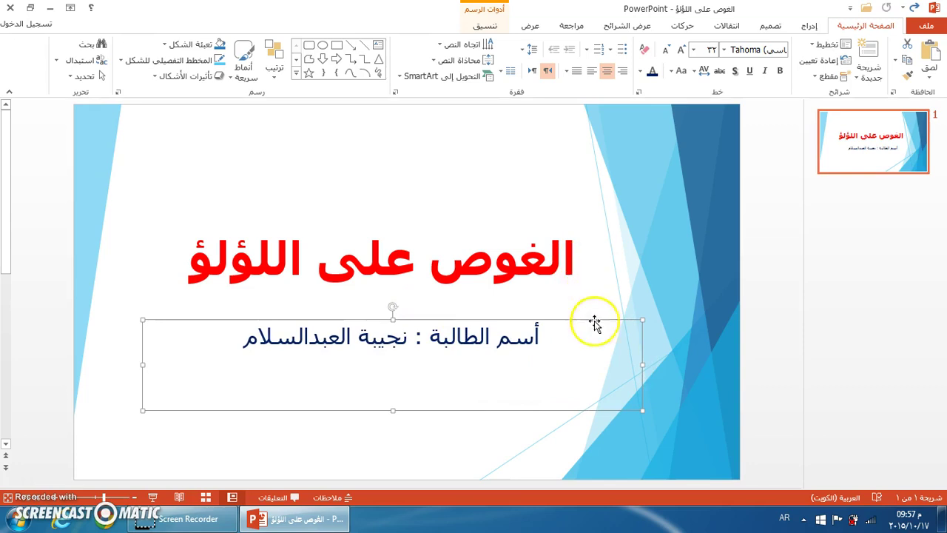
{"action": "left_click", "coordinate": [605, 276]}
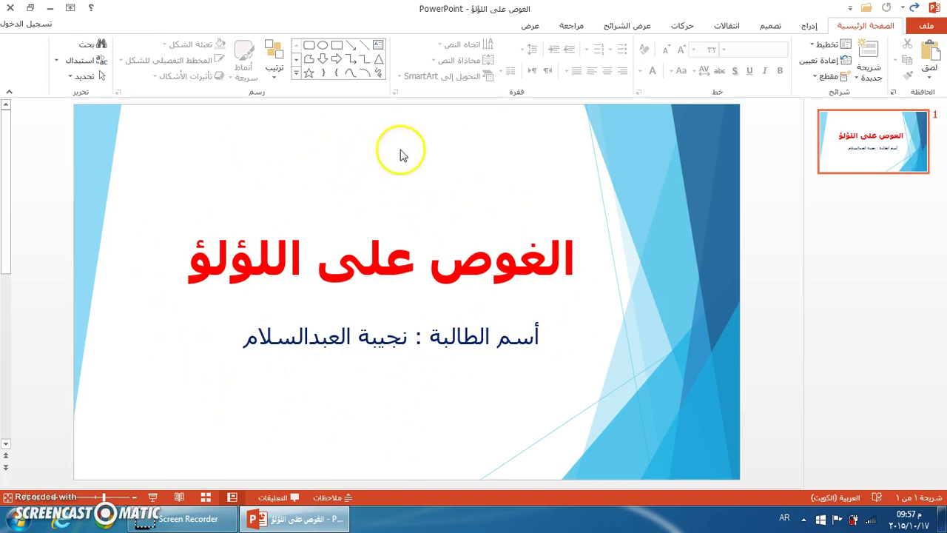
Open Format Background for the slide, trying gradient fill before choosing picture or texture fill
{"action": "right_click", "coordinate": [347, 168]}
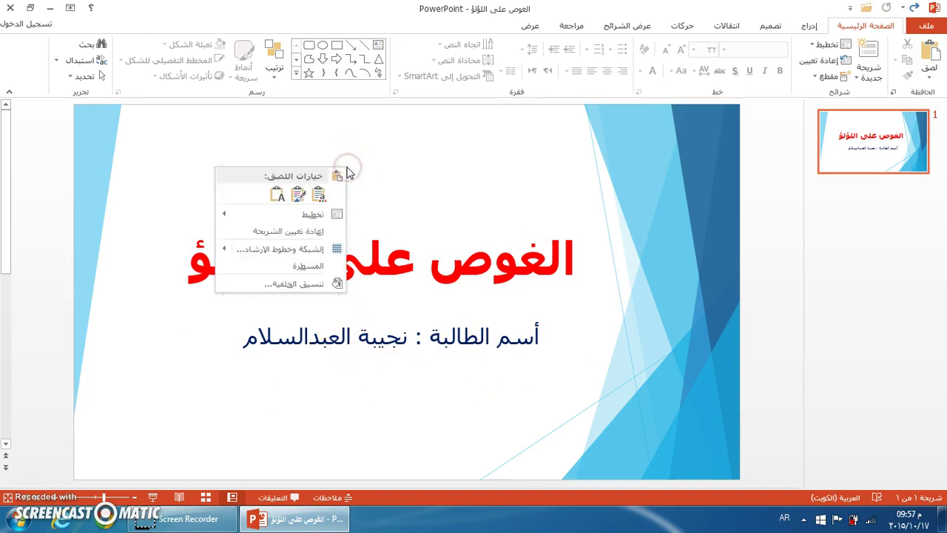
{"action": "left_click", "coordinate": [304, 287]}
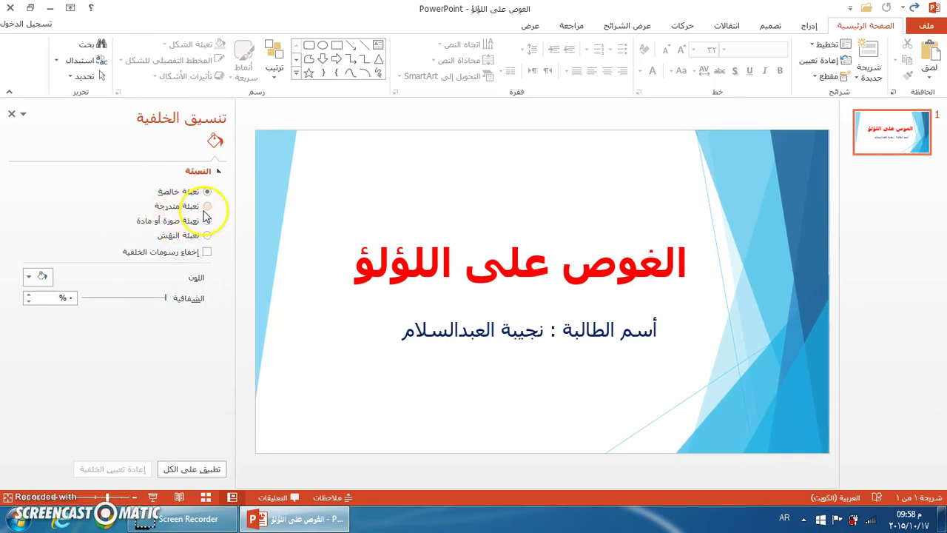
{"action": "left_click", "coordinate": [207, 207]}
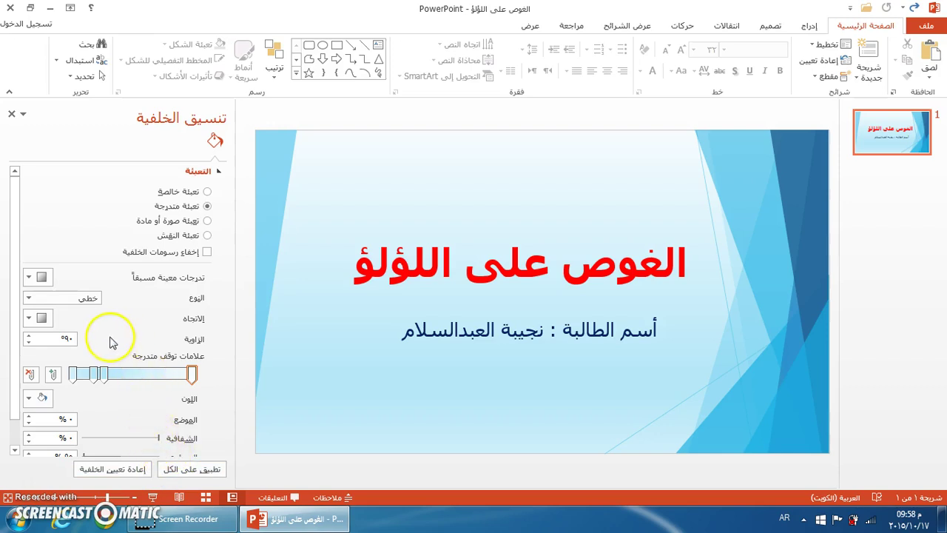
{"action": "left_click", "coordinate": [207, 221]}
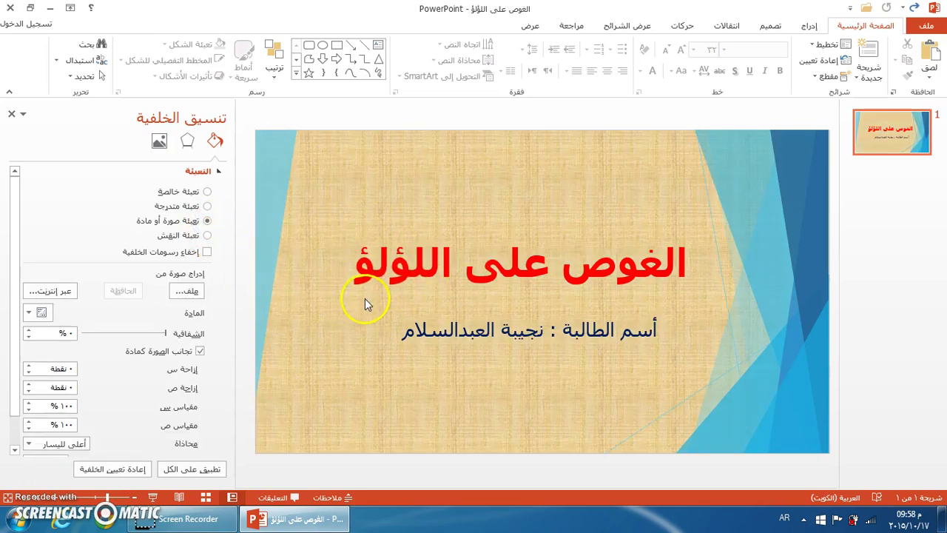
Insert the Pictures image rgl as the slide background, undoing an accidental title move
{"action": "left_click", "coordinate": [183, 293]}
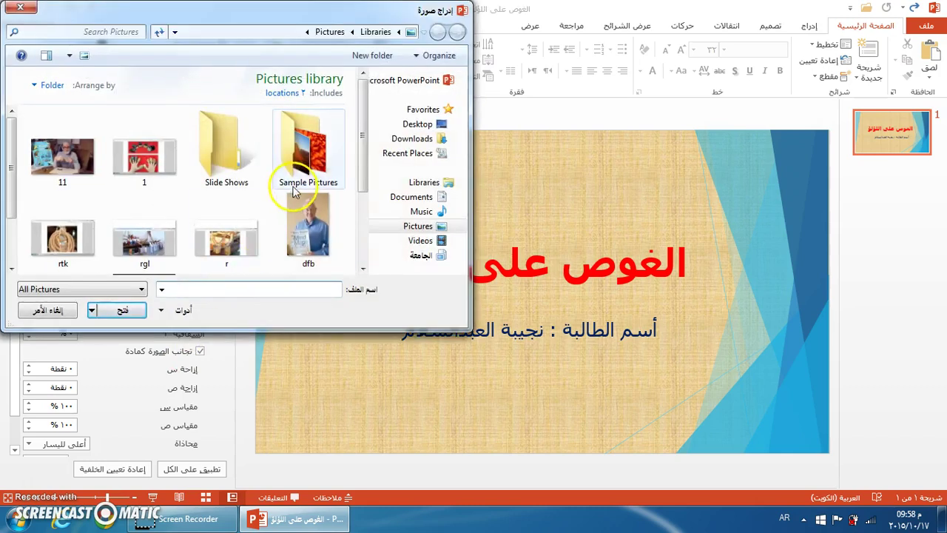
{"action": "scroll", "coordinate": [359, 158], "scroll_direction": "down", "scroll_amount": 1}
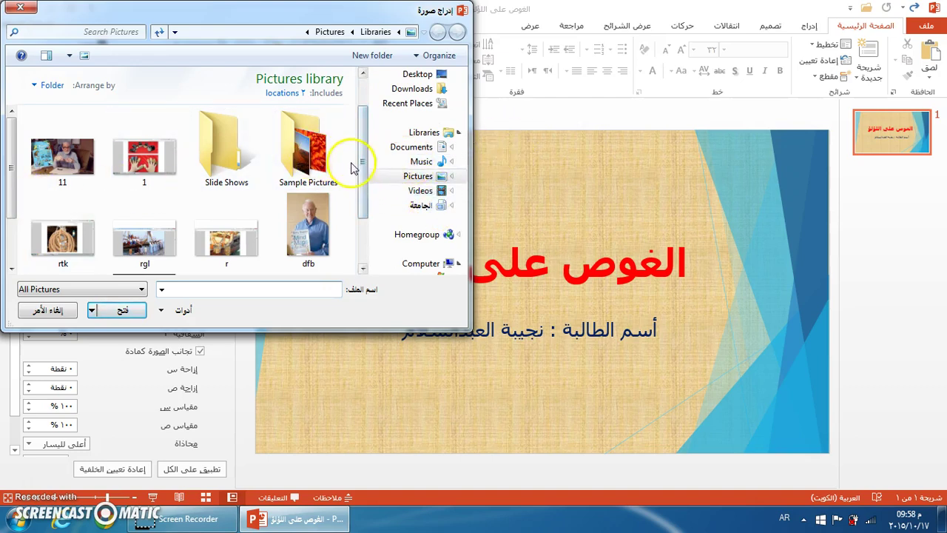
{"action": "scroll", "coordinate": [363, 164], "scroll_direction": "down", "scroll_amount": 1}
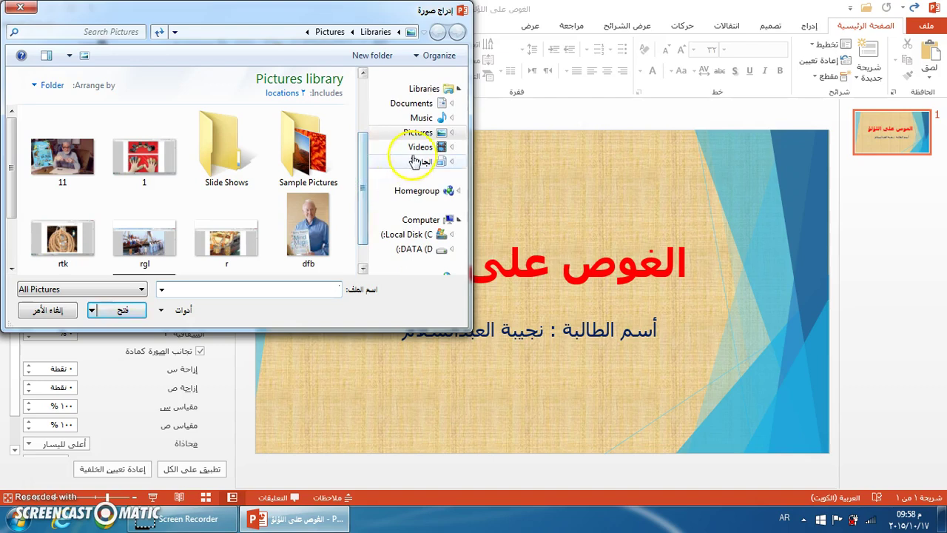
{"action": "scroll", "coordinate": [360, 182], "scroll_direction": "up", "scroll_amount": 1}
{"action": "scroll", "coordinate": [360, 181], "scroll_direction": "up", "scroll_amount": 1}
{"action": "scroll", "coordinate": [407, 118], "scroll_direction": "down", "scroll_amount": 1}
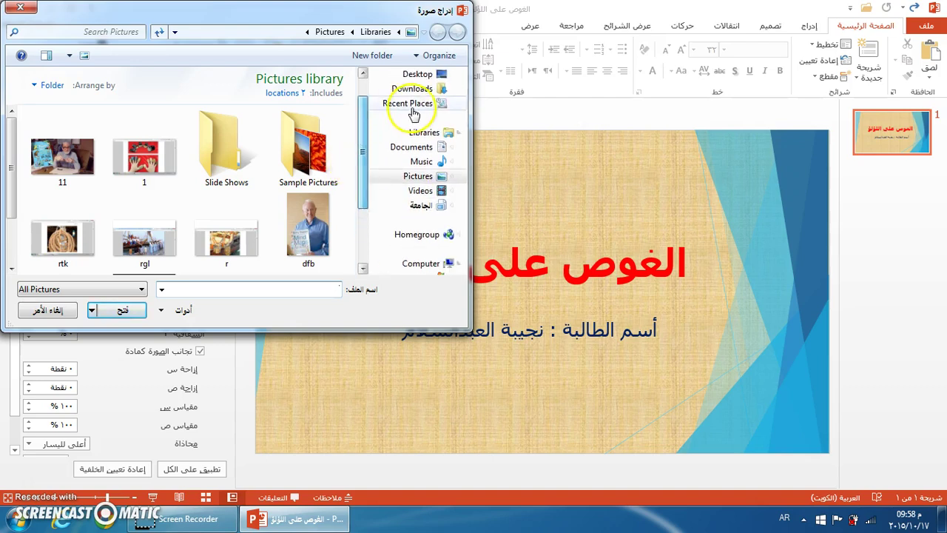
{"action": "left_click", "coordinate": [412, 148]}
{"action": "left_click", "coordinate": [412, 207]}
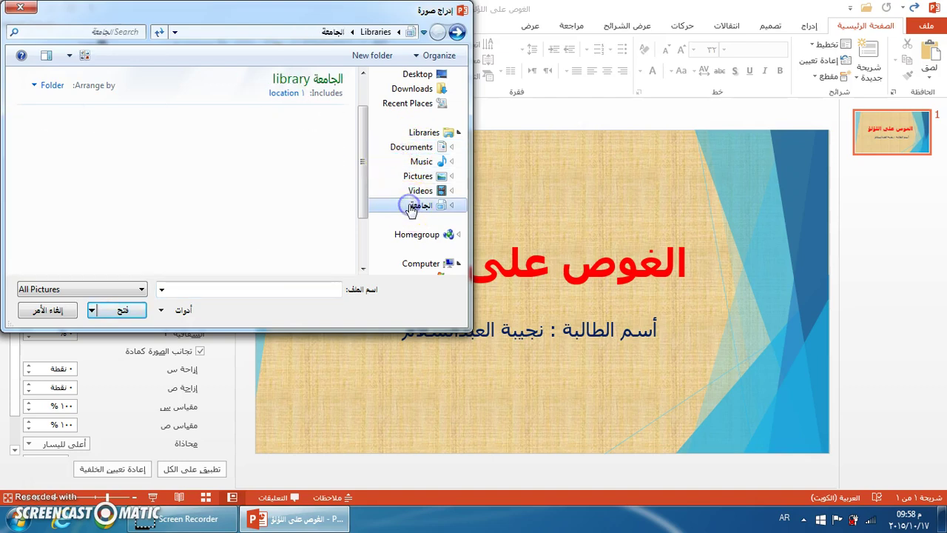
{"action": "left_click", "coordinate": [414, 178]}
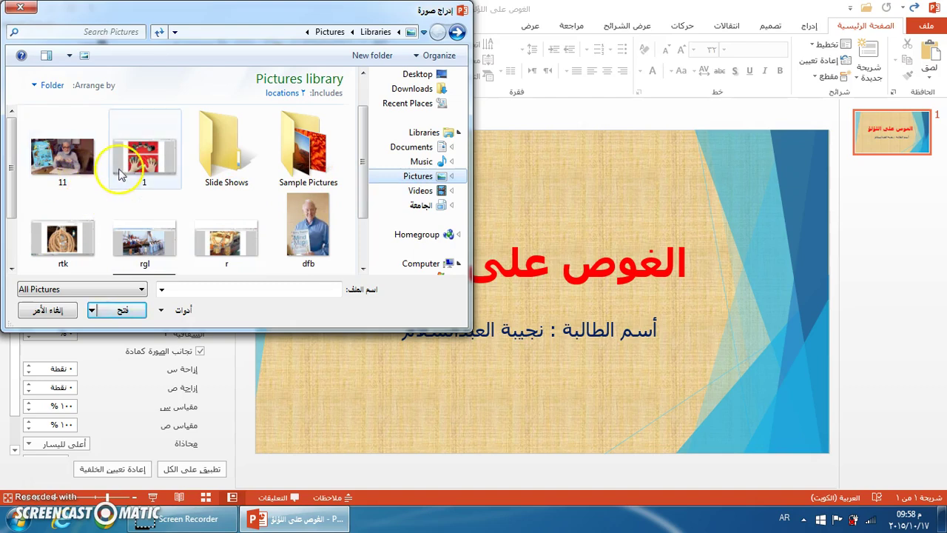
{"action": "left_click", "coordinate": [125, 241]}
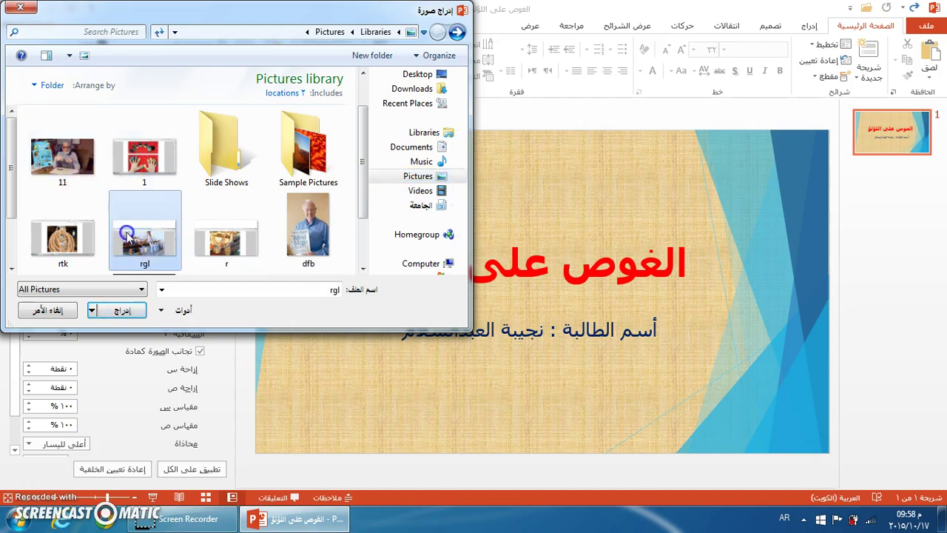
{"action": "double_click", "coordinate": [128, 236]}
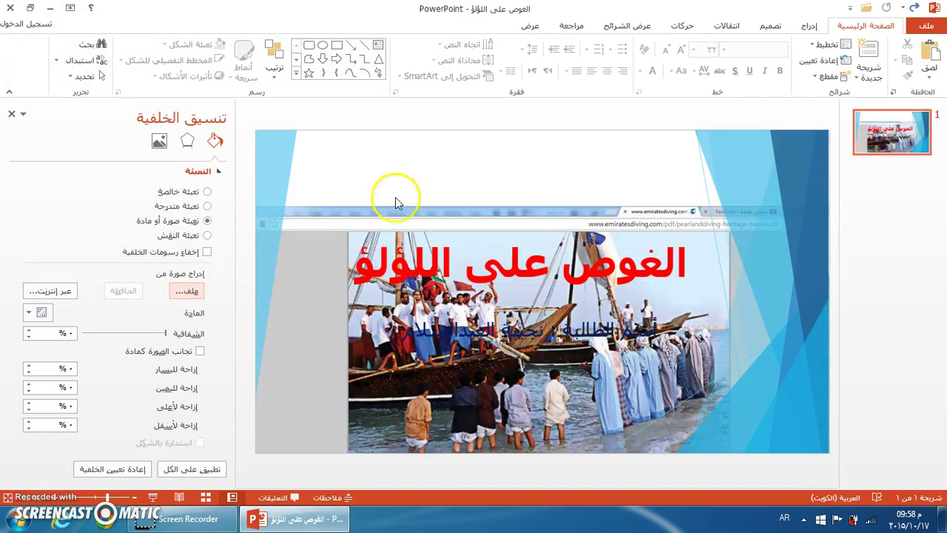
{"action": "left_click_drag", "start_coordinate": [405, 214], "coordinate": [417, 223]}
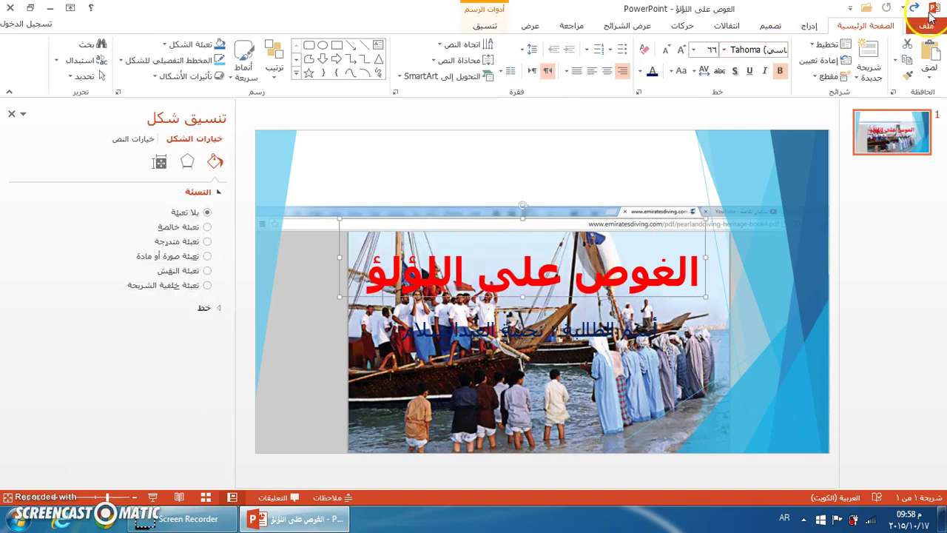
{"action": "left_click", "coordinate": [918, 9]}
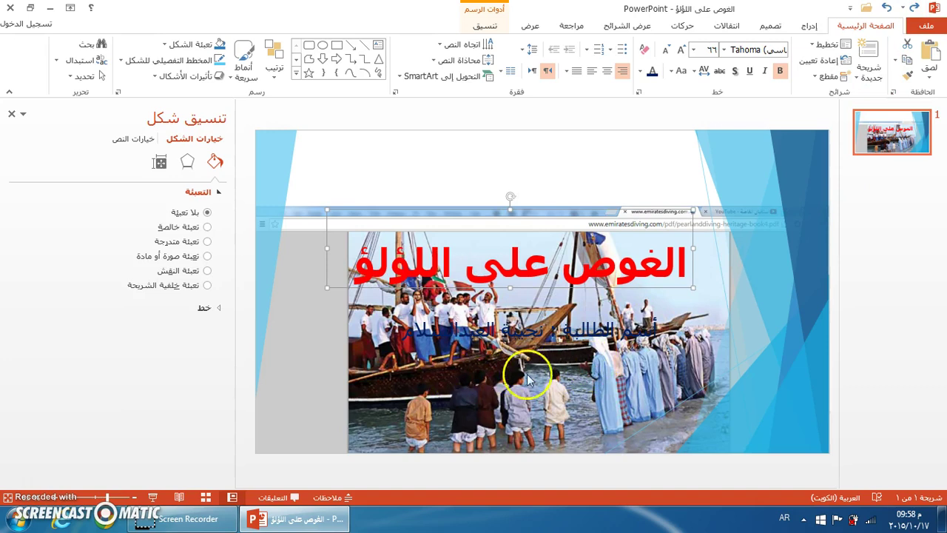